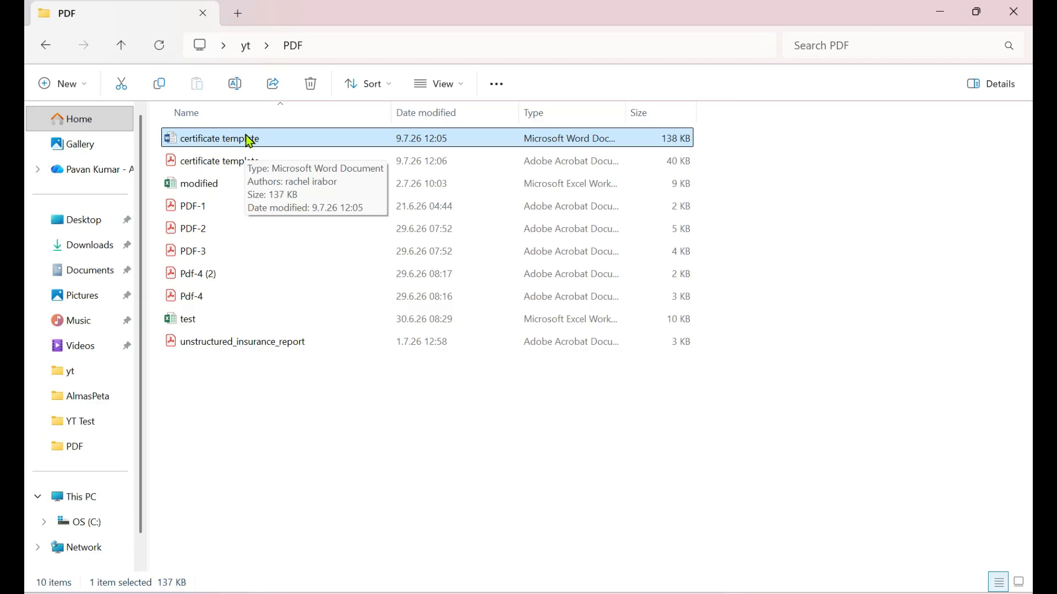
# Step: Open the certificate template Word document and examine its Name and DATE placeholders
pyautogui.doubleClick(250, 139)
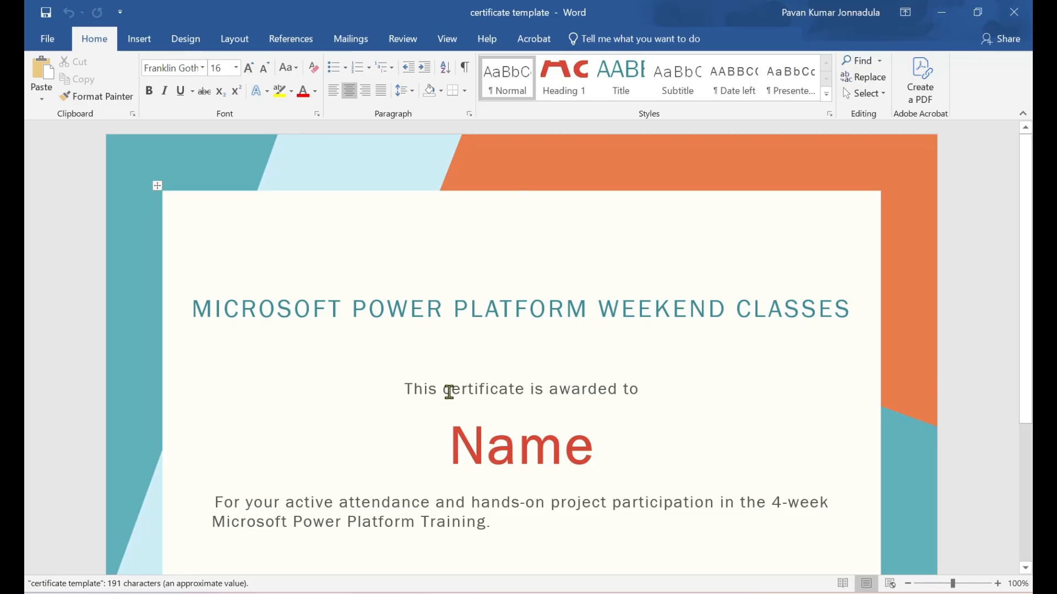
pyautogui.scroll(-1, 455, 409)
pyautogui.scroll(-4, 465, 323)
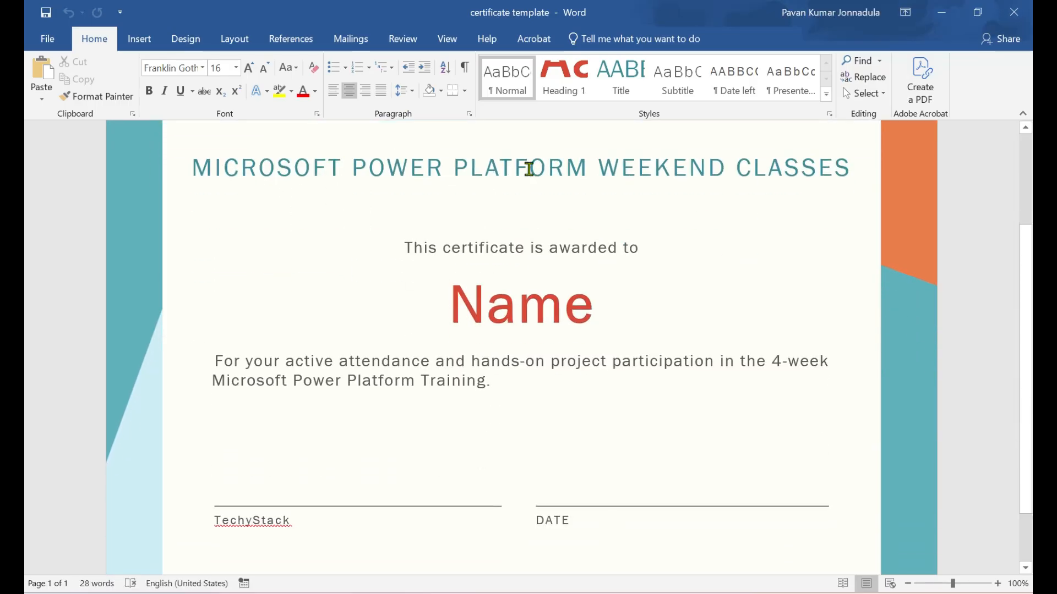
pyautogui.scroll(-2, 627, 249)
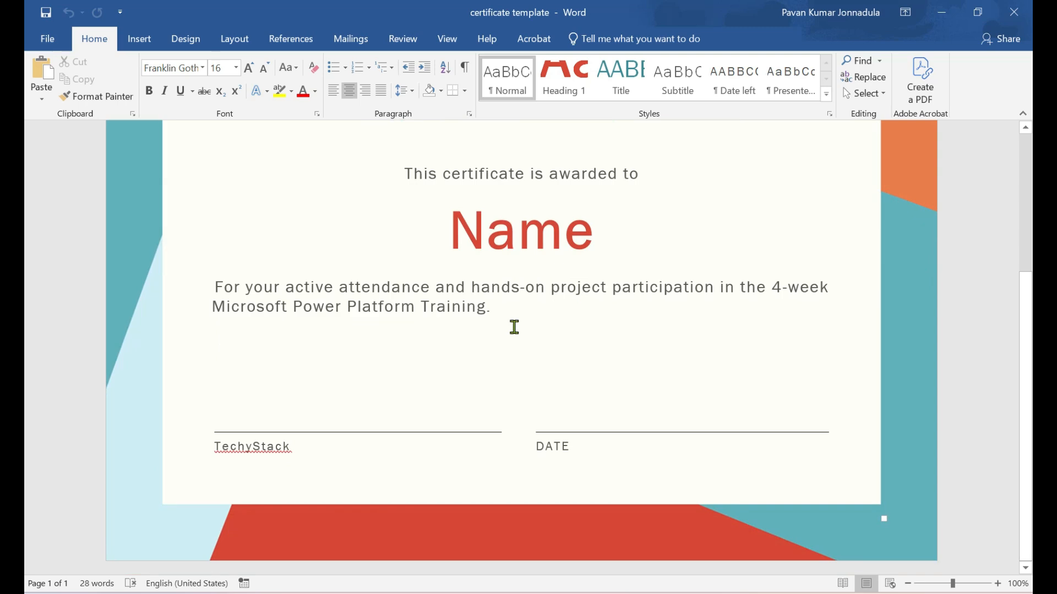
pyautogui.scroll(2, 514, 326)
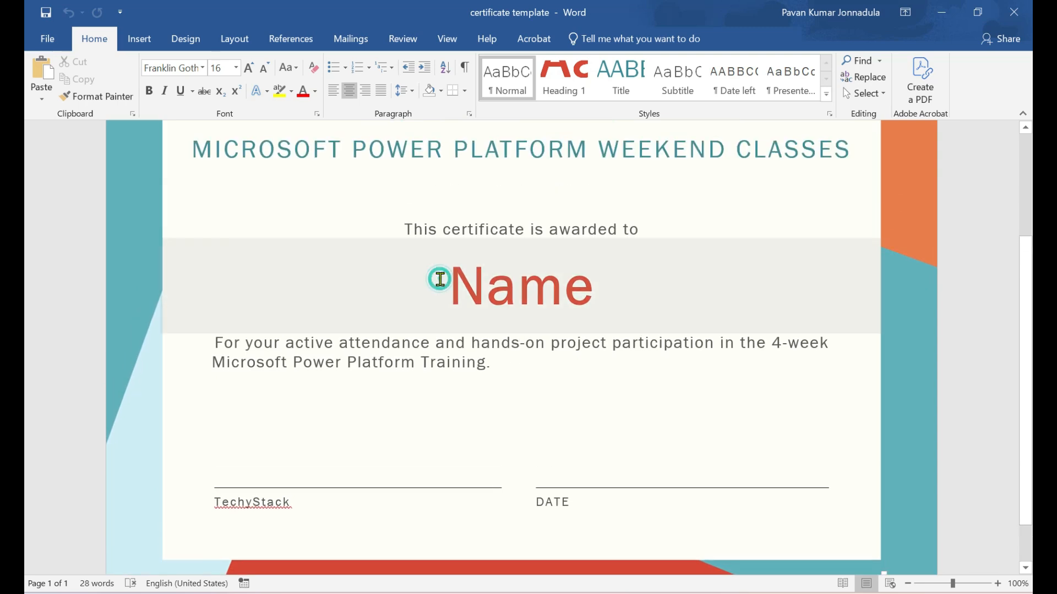
pyautogui.moveTo(441, 278); pyautogui.dragTo(592, 292)
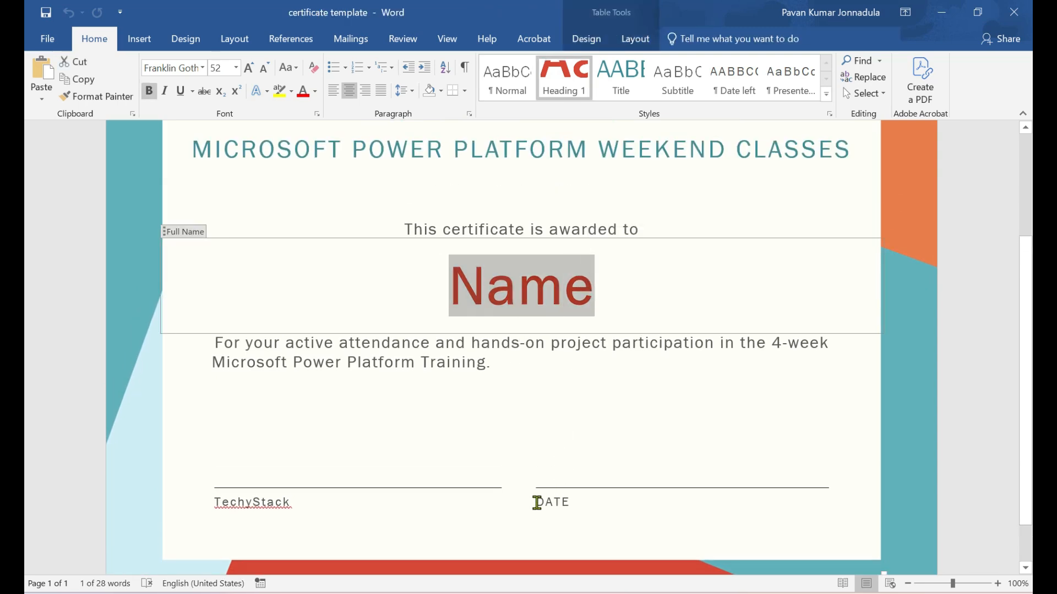
pyautogui.moveTo(537, 502); pyautogui.dragTo(563, 502)
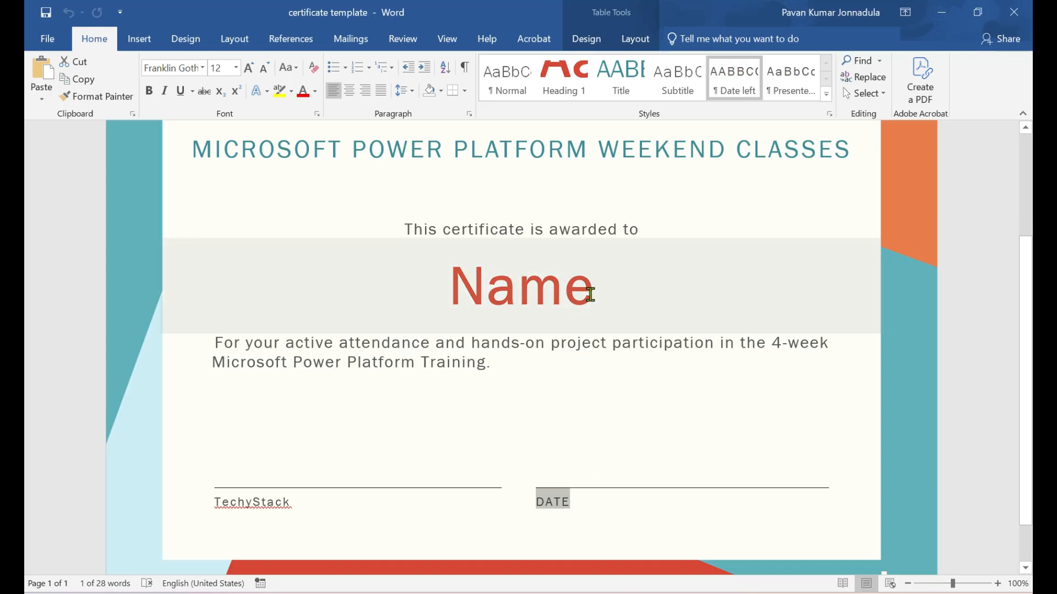
pyautogui.click(591, 289)
pyautogui.moveTo(594, 287); pyautogui.dragTo(455, 283)
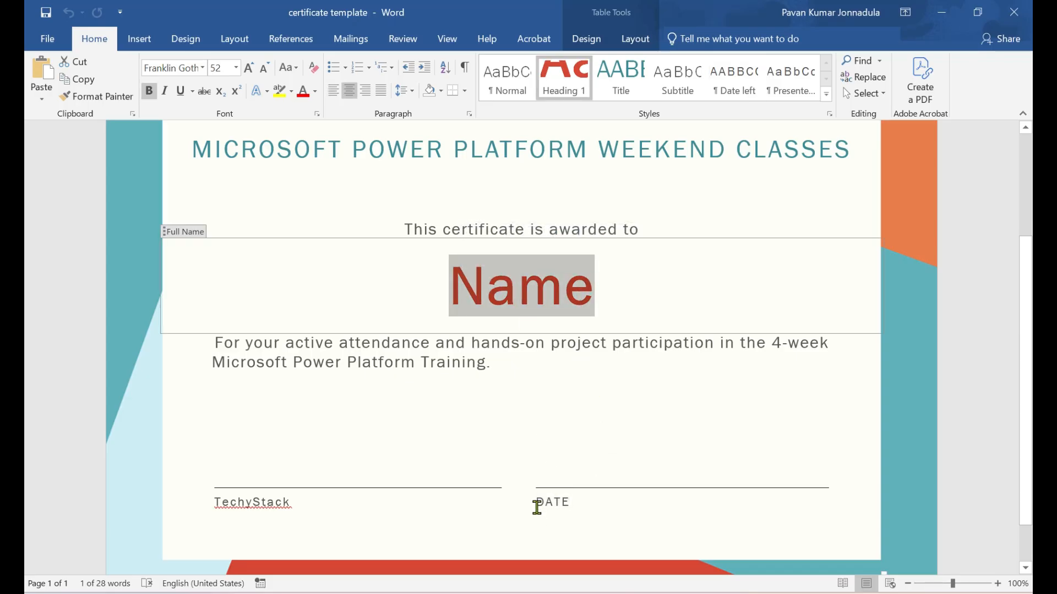
pyautogui.moveTo(532, 502); pyautogui.dragTo(570, 503)
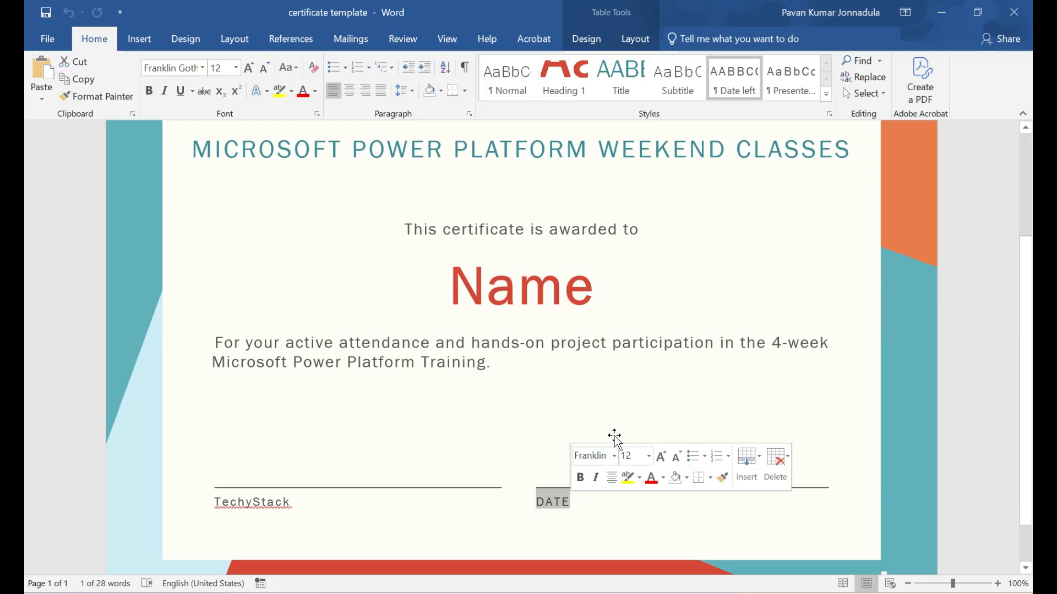
pyautogui.click(655, 393)
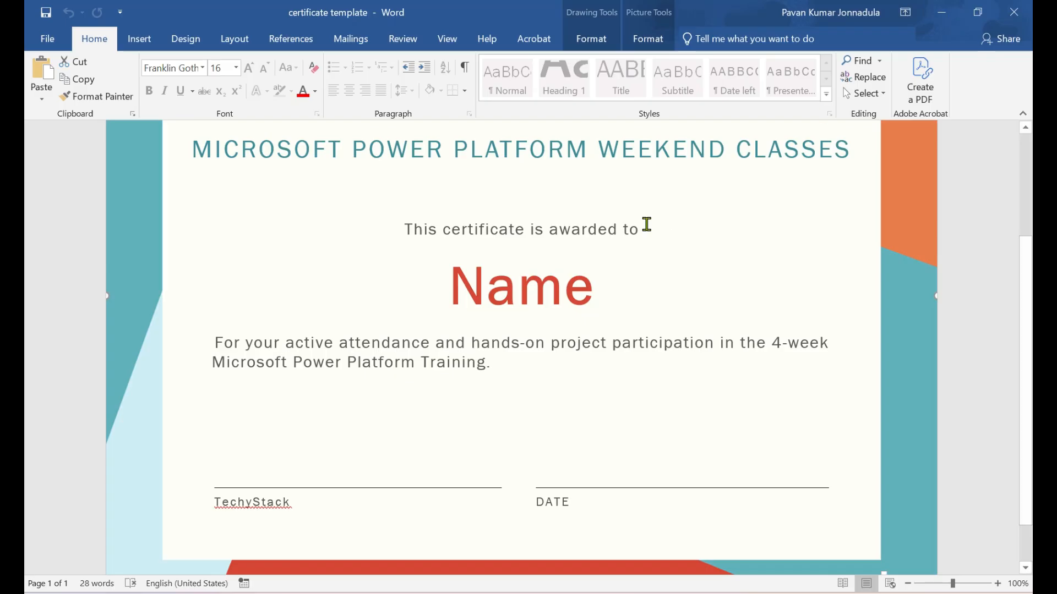
pyautogui.moveTo(606, 285); pyautogui.dragTo(441, 297)
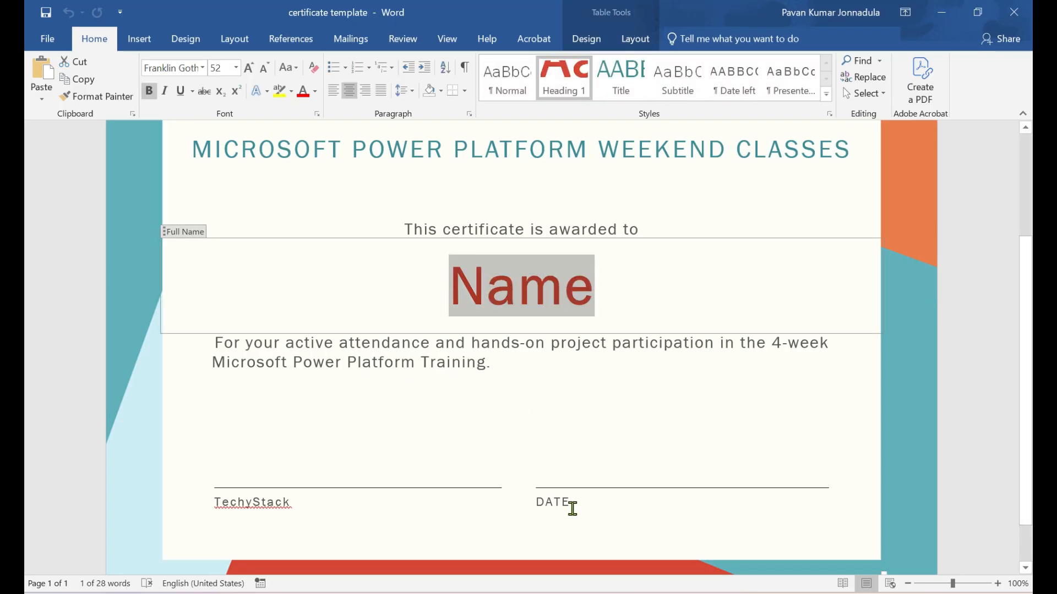
pyautogui.click(527, 506)
pyautogui.click(668, 408)
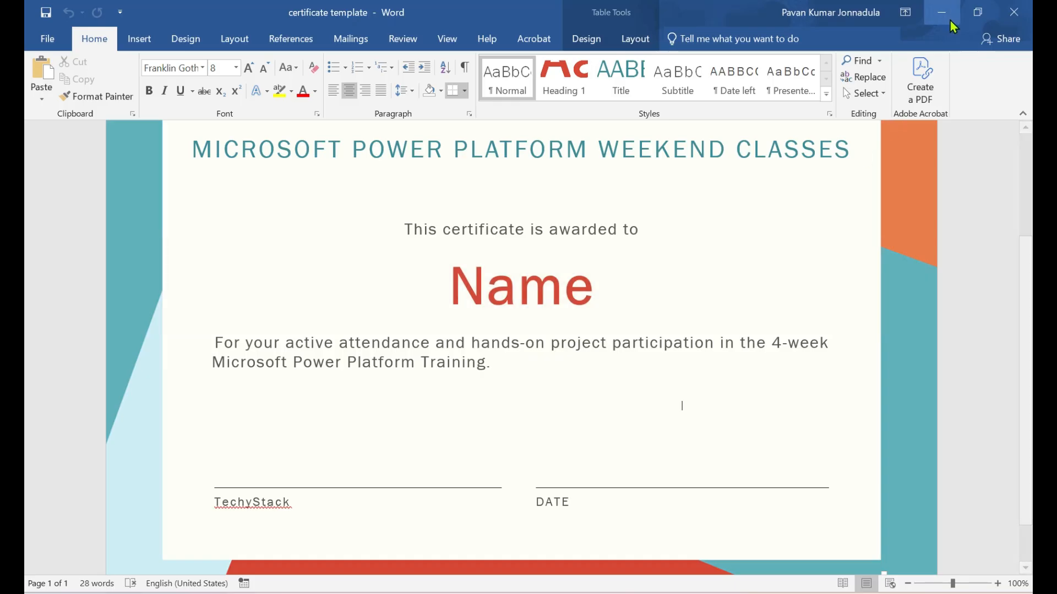
pyautogui.click(947, 11)
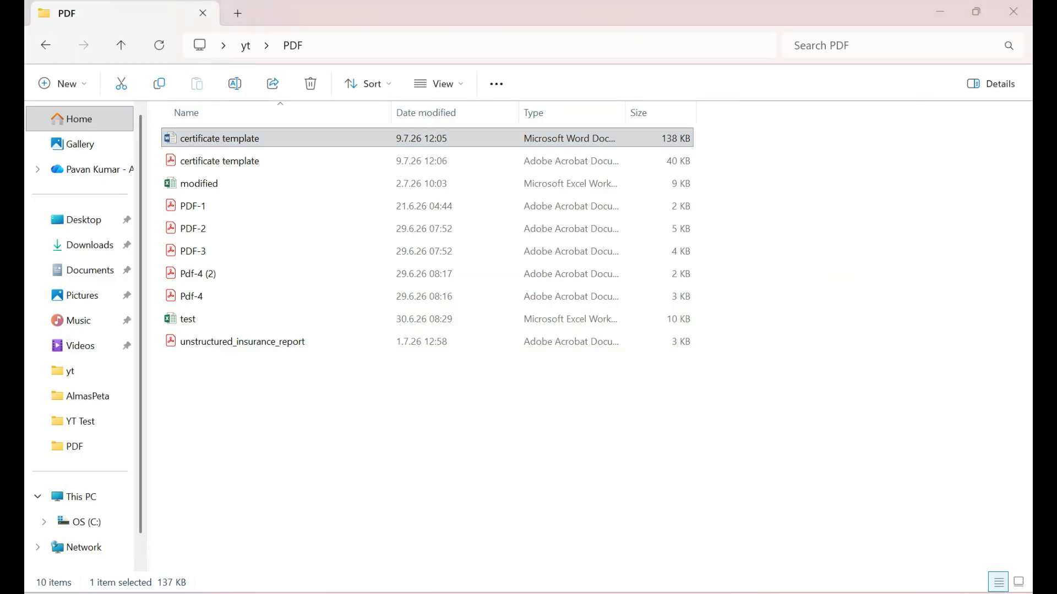
# Step: Switch to Power Automate and add a Launch Word action to the Certificate Generate subflow, set to open the following document
pyautogui.click(721, 542)
pyautogui.click(448, 230)
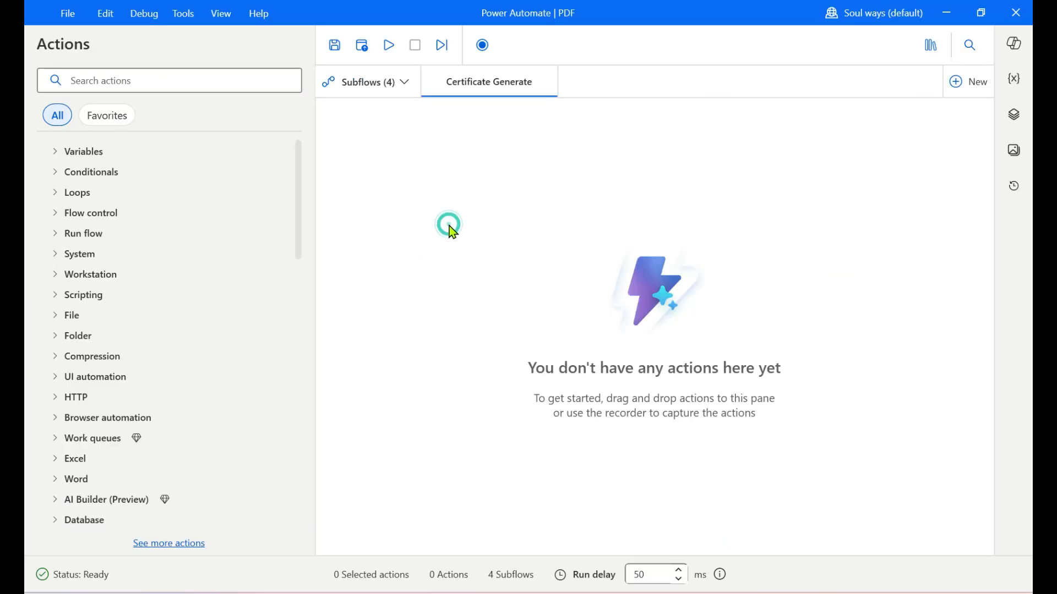
pyautogui.click(205, 84)
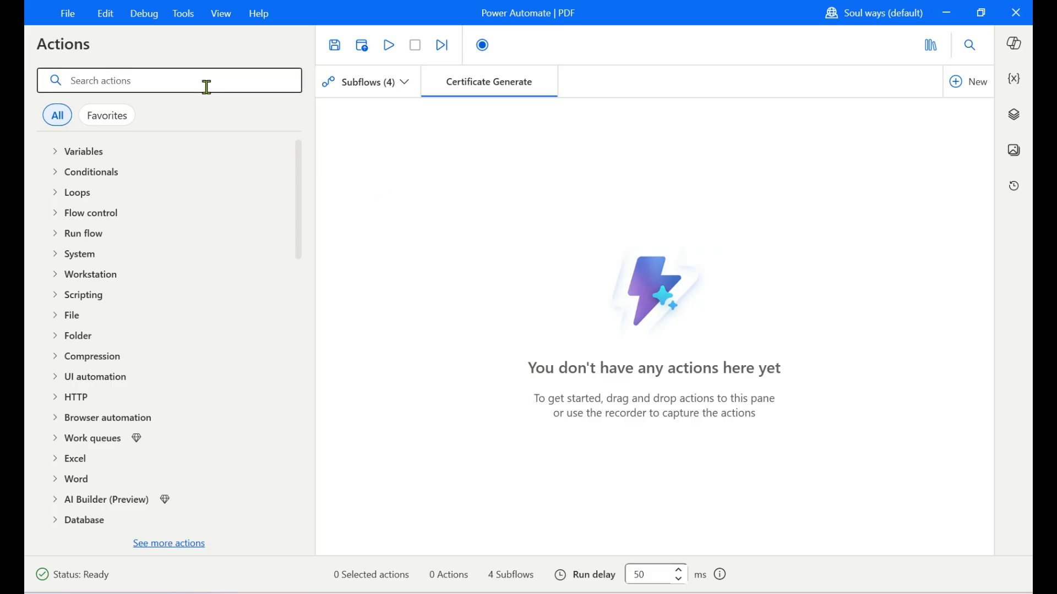
pyautogui.write('word')
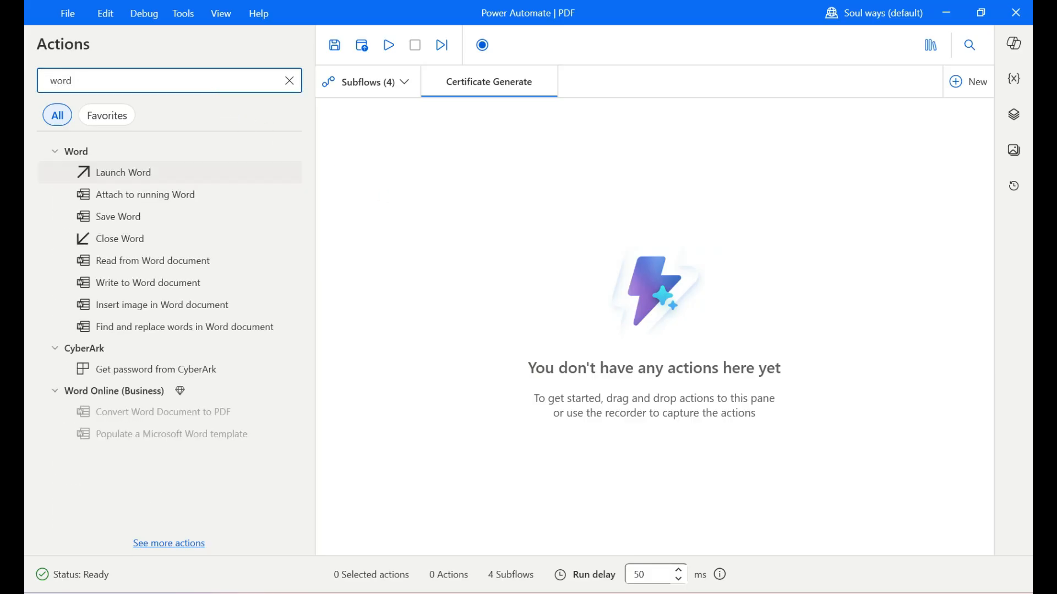
pyautogui.moveTo(114, 173); pyautogui.dragTo(422, 134)
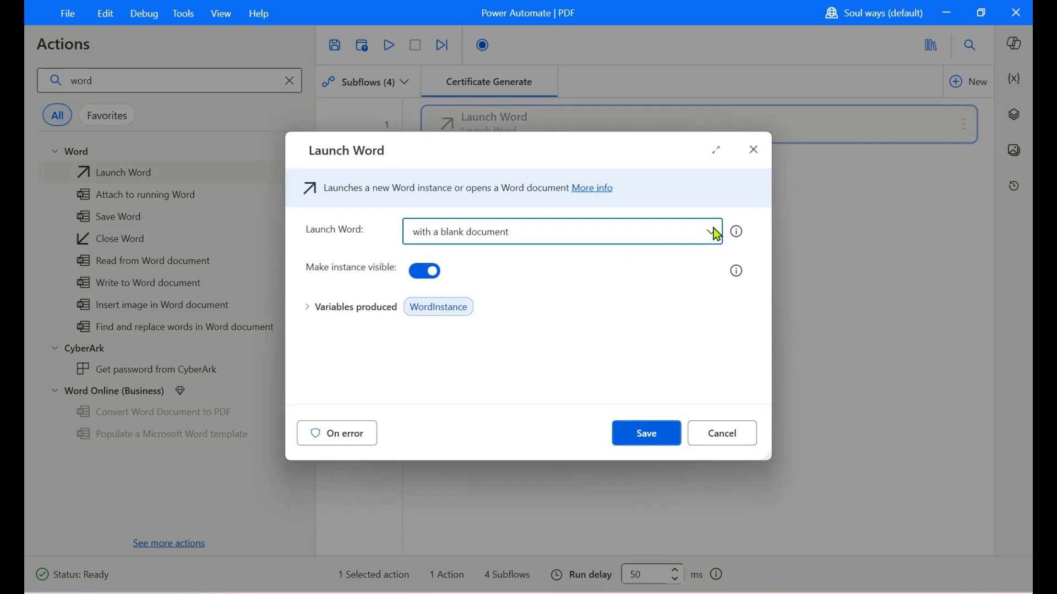
pyautogui.click(713, 228)
pyautogui.click(564, 286)
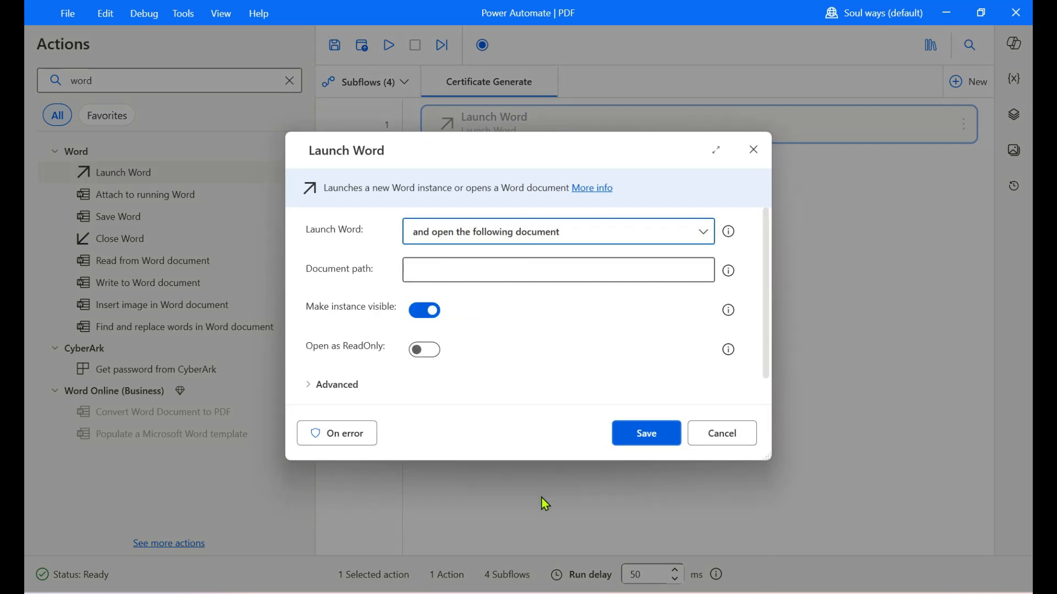
# Step: Copy the certificate template Word file's path from the PDF folder, enter it unquoted as the Launch Word document path, and save the action
pyautogui.click(512, 593)
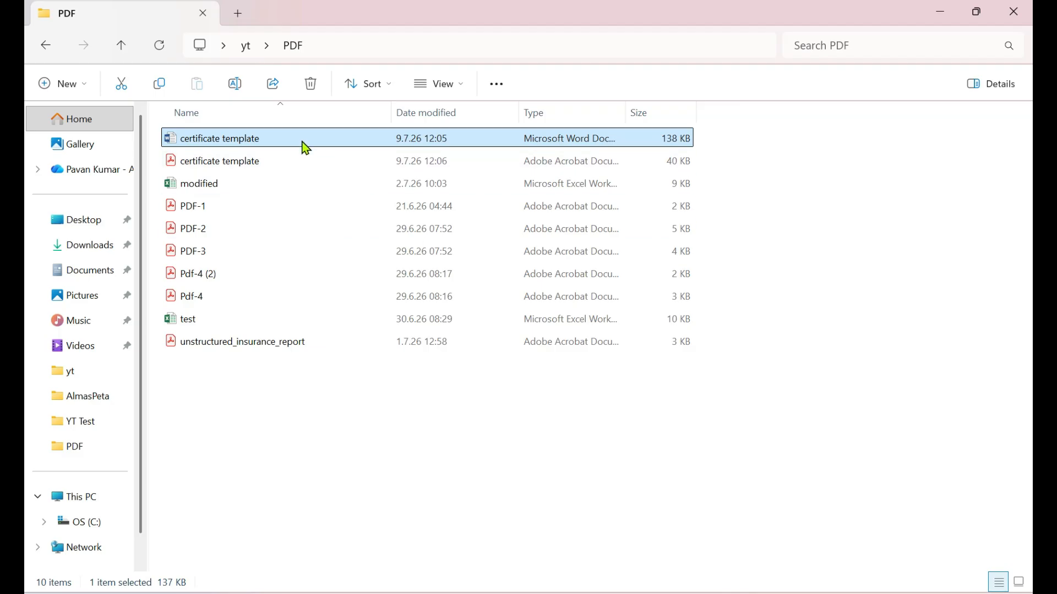
pyautogui.rightClick(303, 143)
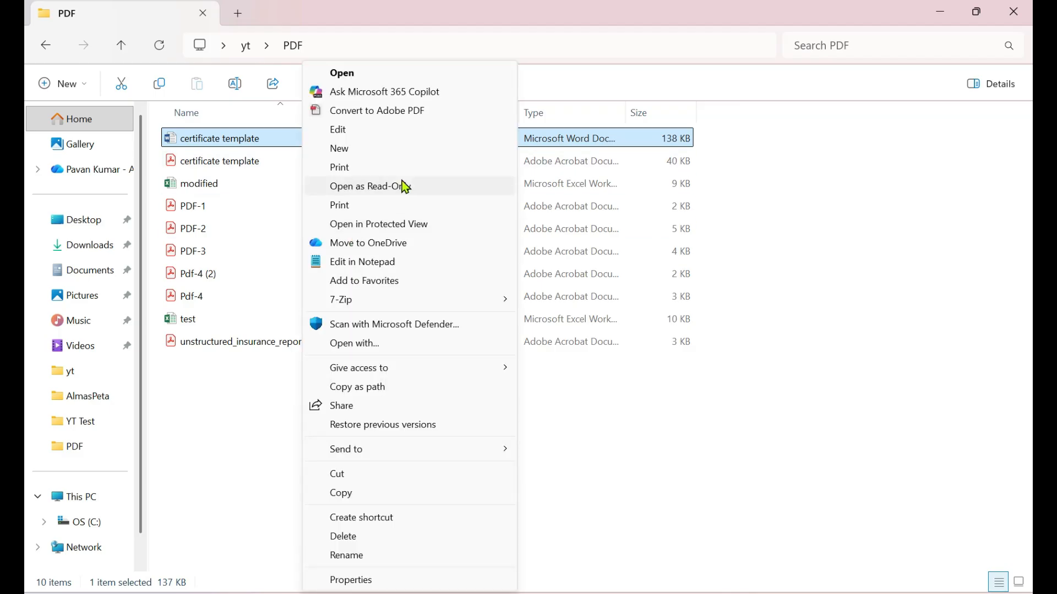
pyautogui.click(372, 388)
pyautogui.click(949, 11)
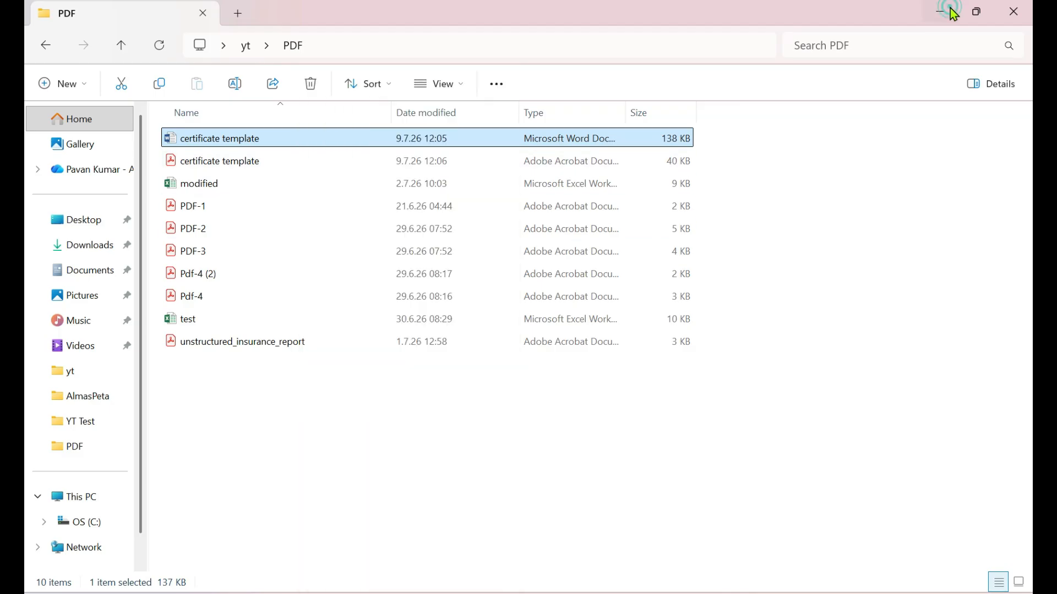
pyautogui.click(462, 269)
pyautogui.write('"C:\\Users\\Admin\\Desktop\\yt\\PDF\\certificate template.docx"')
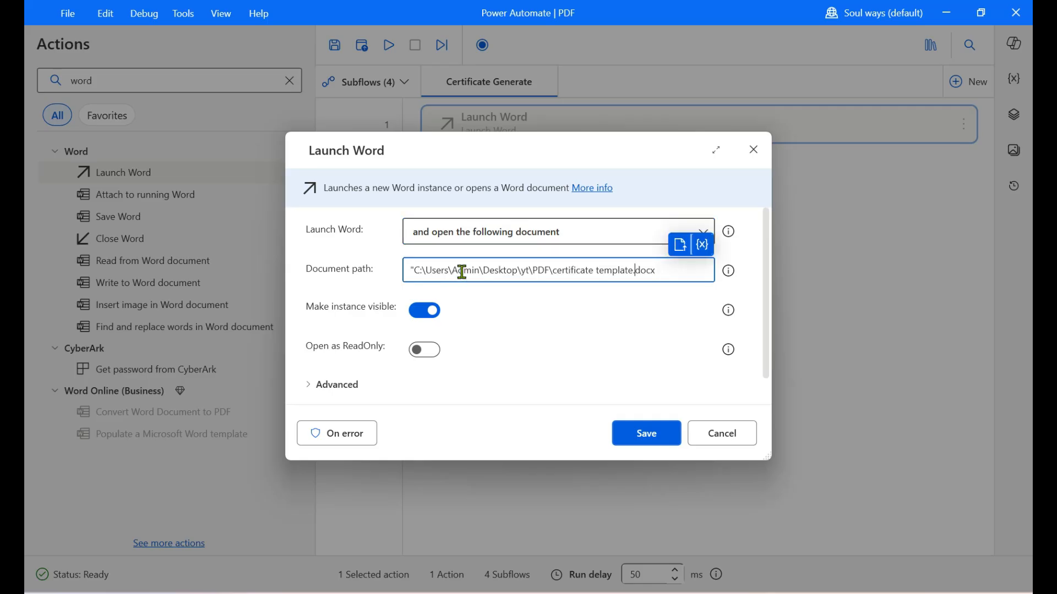
pyautogui.press('BackSpace')
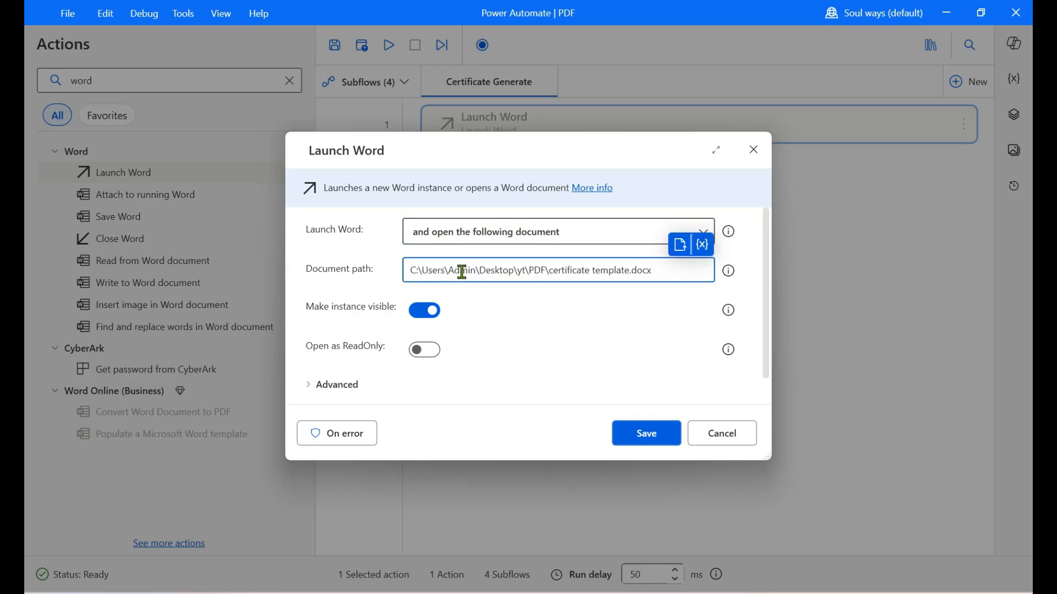
pyautogui.hotkey('ctrl', 'a')
pyautogui.hotkey('ctrl', 'c')
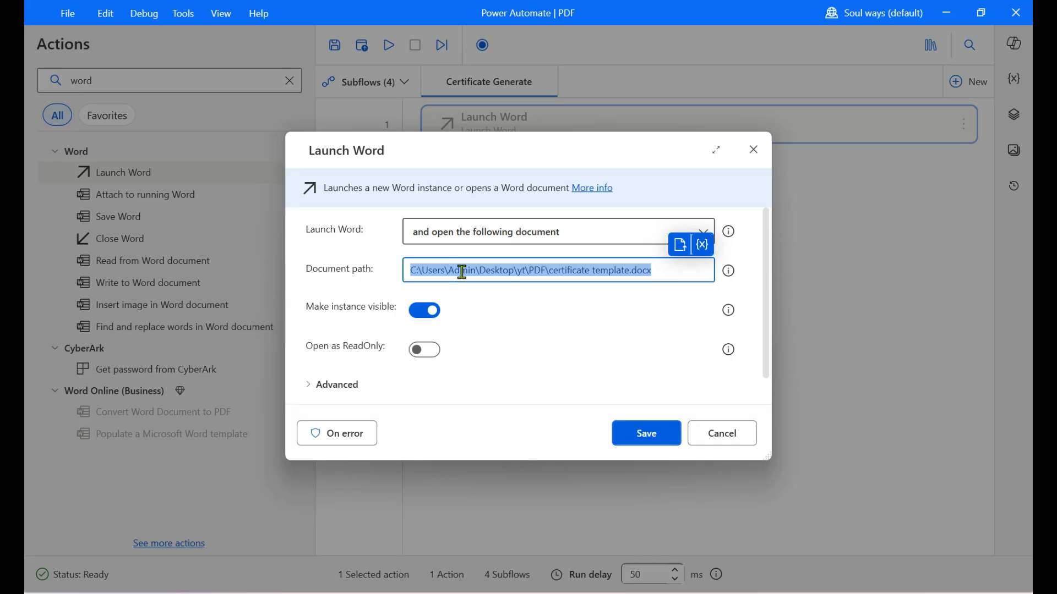
pyautogui.click(636, 428)
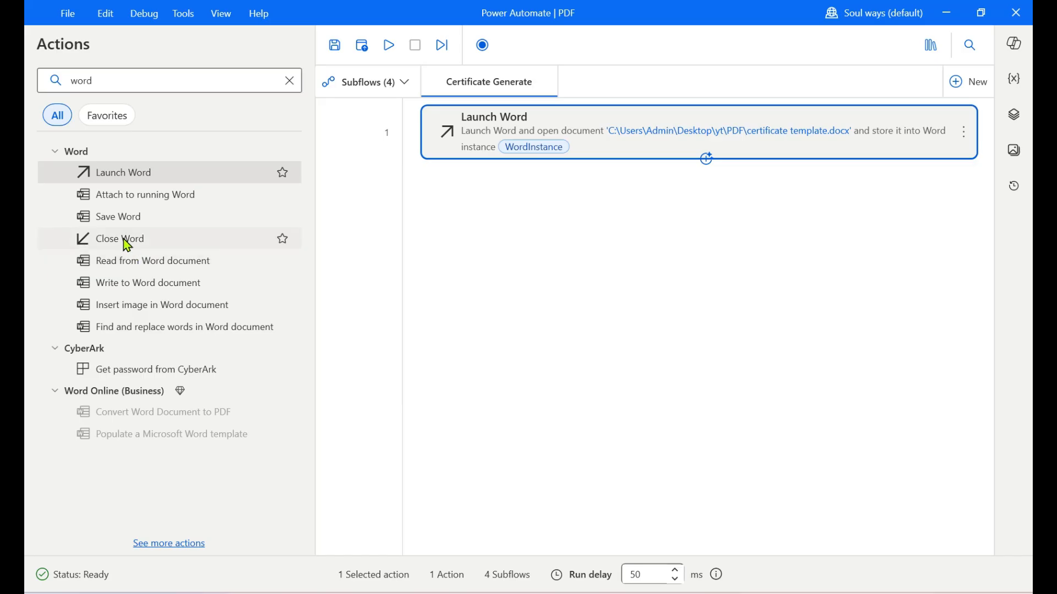
# Step: Add a Close Word action after Launch Word, with Save document as chosen before closing
pyautogui.moveTo(123, 239); pyautogui.dragTo(515, 229)
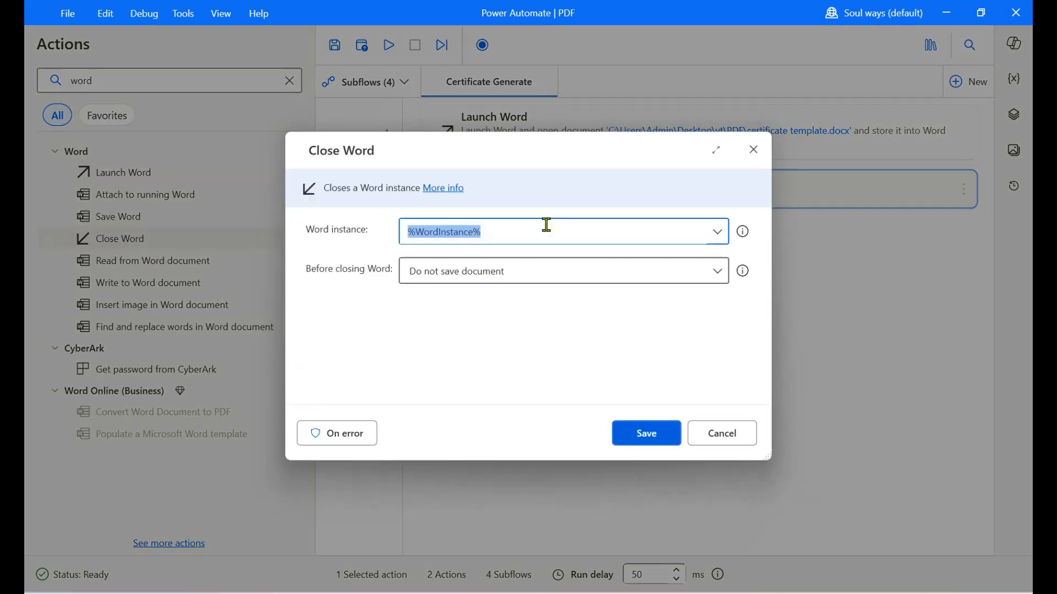
pyautogui.click(528, 280)
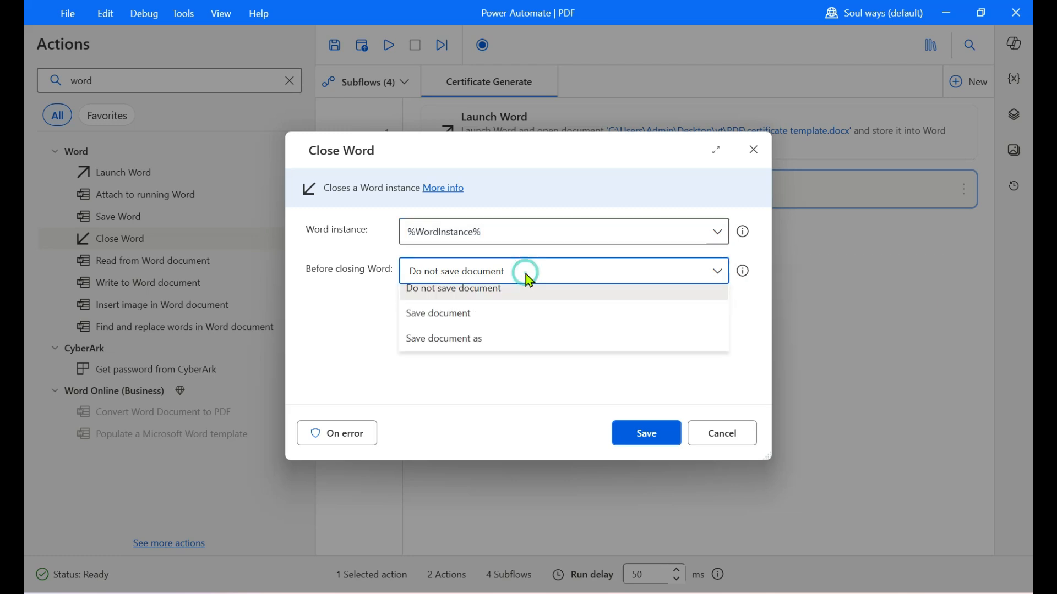
pyautogui.click(456, 352)
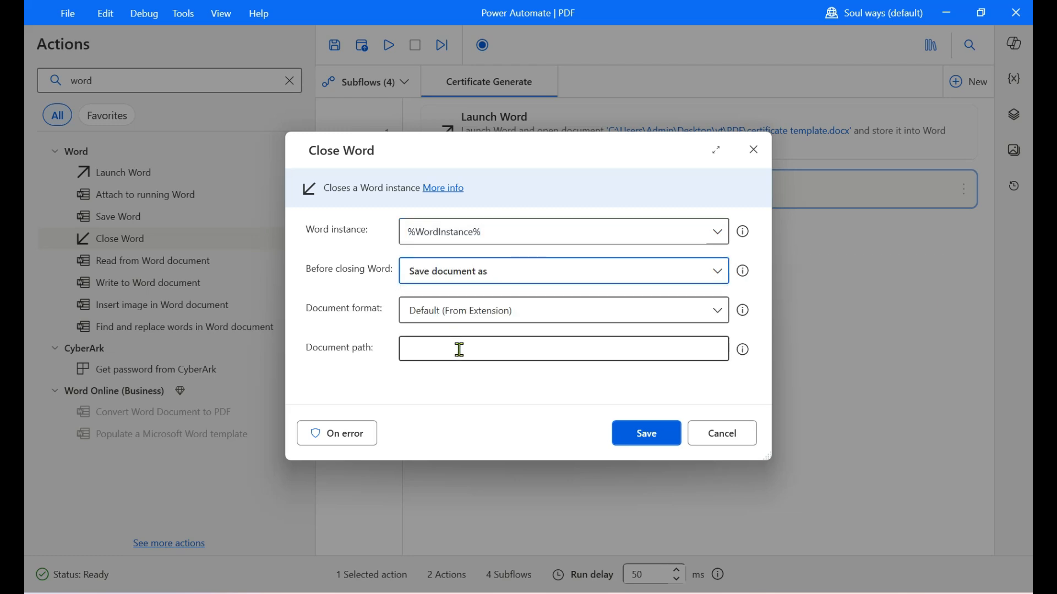
# Step: Set the Close Word document path to C:\Users\Admin\Desktop\yt\PDF\certificate template.pdf and save the action
pyautogui.click(451, 351)
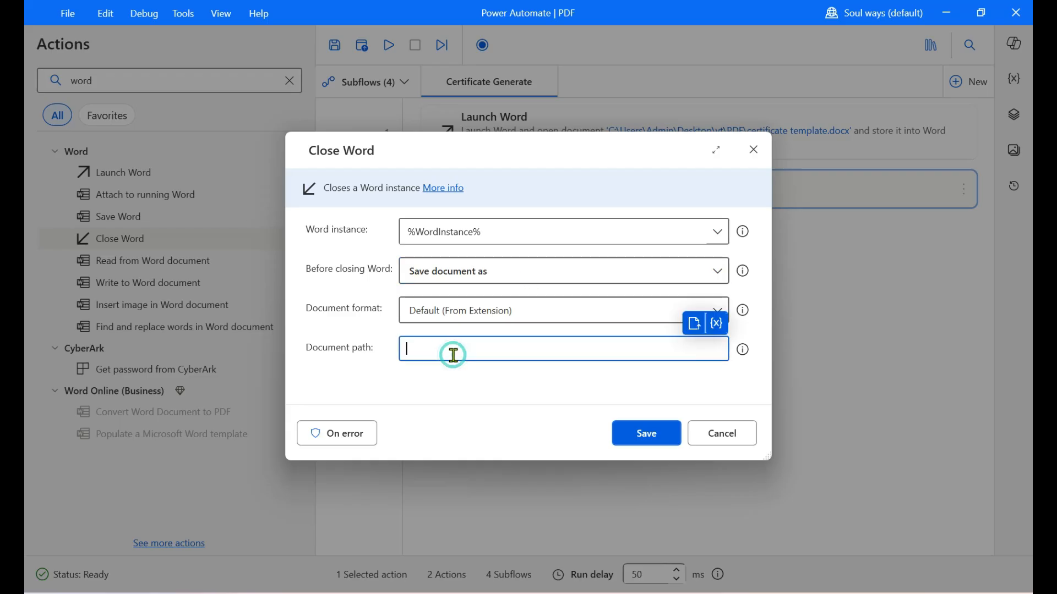
pyautogui.hotkey('ctrl', 'v')
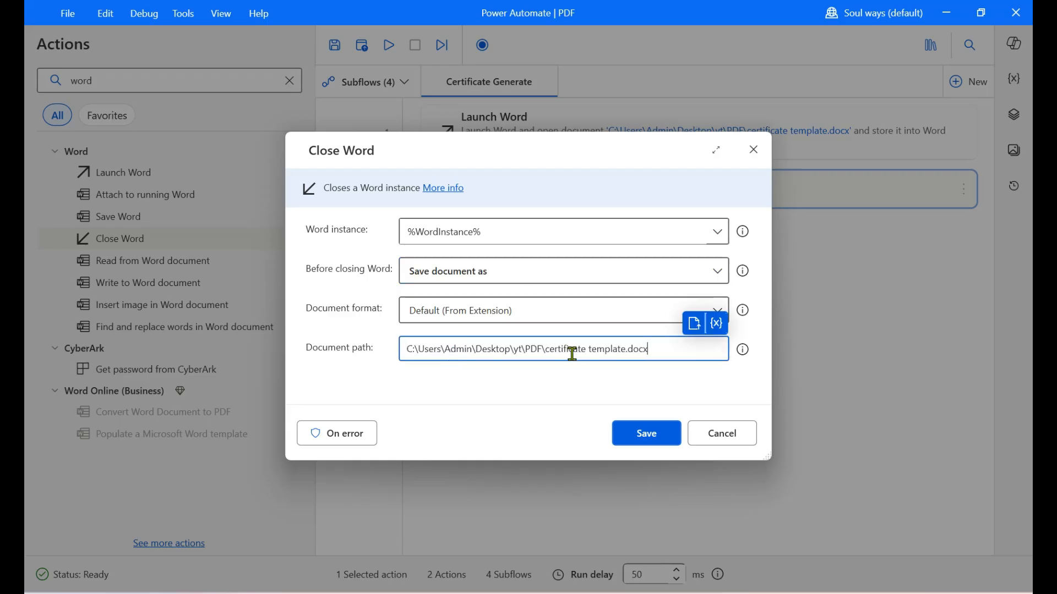
pyautogui.moveTo(630, 352); pyautogui.dragTo(689, 346)
pyautogui.press('BackSpace')
pyautogui.write('pdf')
pyautogui.moveTo(547, 351); pyautogui.dragTo(626, 353)
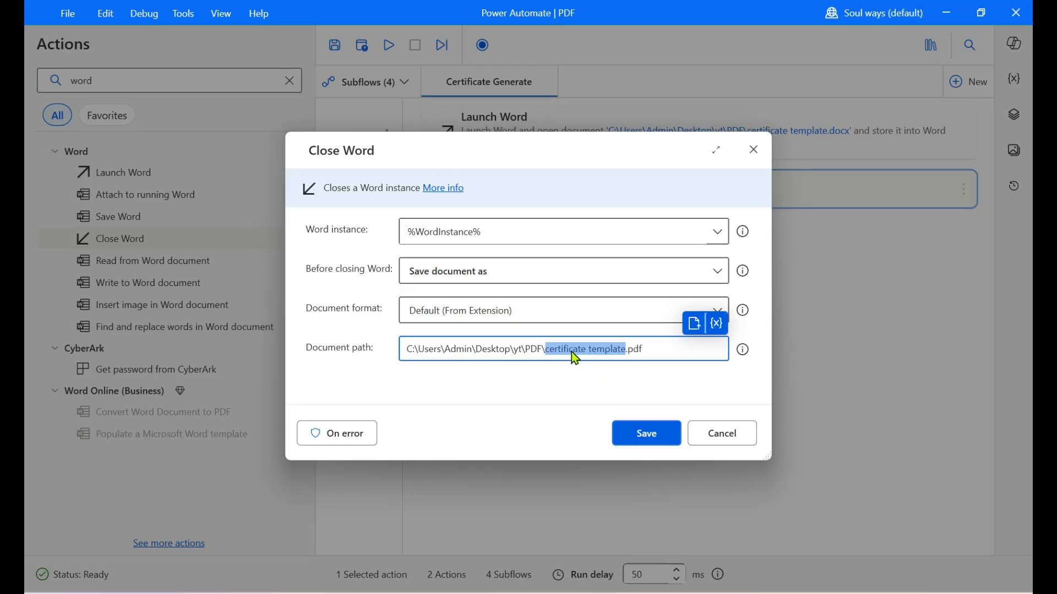
pyautogui.click(650, 433)
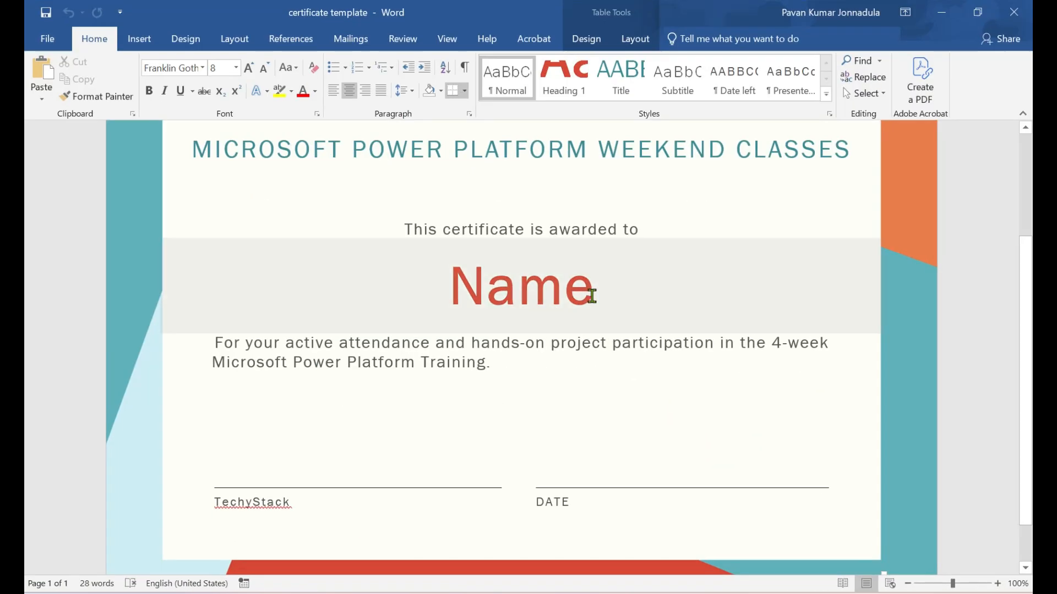
# Step: Check the Name placeholder in the Word template, then add a Find and replace words action before Close Word with Name as the text to find
pyautogui.moveTo(582, 286); pyautogui.dragTo(458, 293)
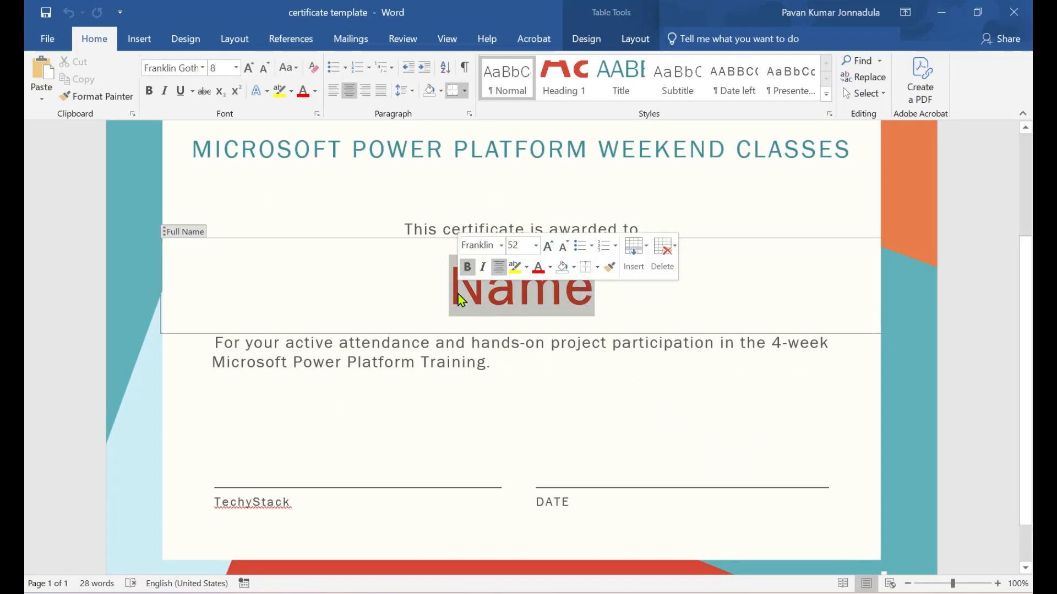
pyautogui.click(955, 9)
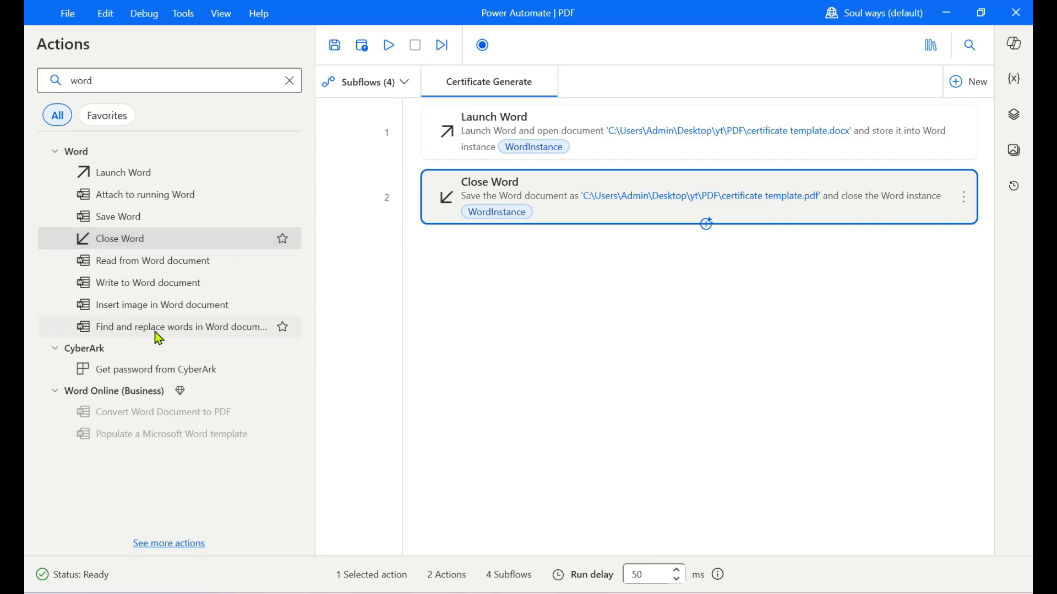
pyautogui.moveTo(159, 338); pyautogui.dragTo(605, 168)
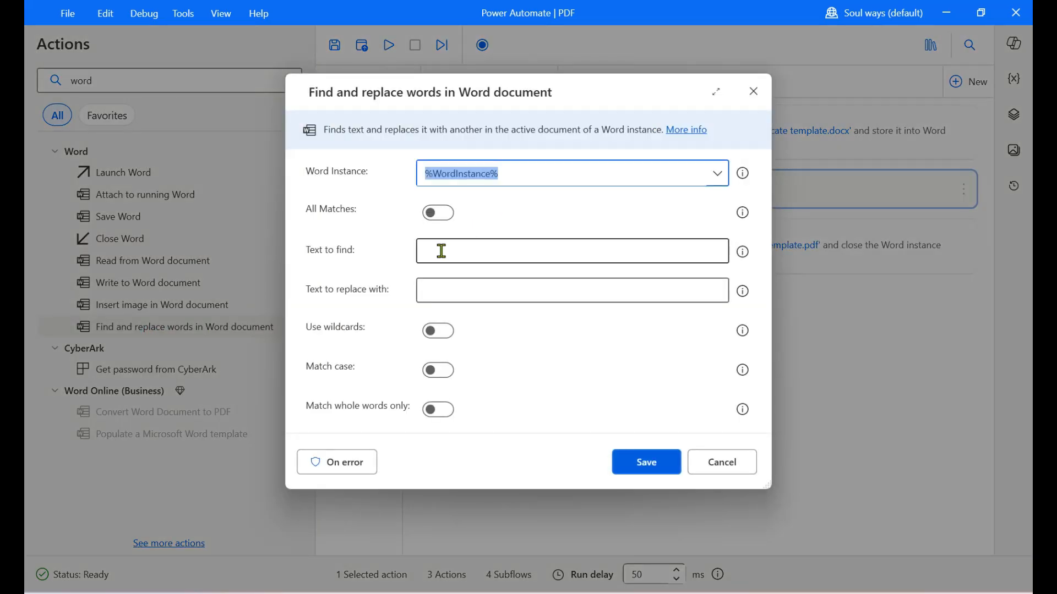
pyautogui.click(442, 252)
pyautogui.write('Name')
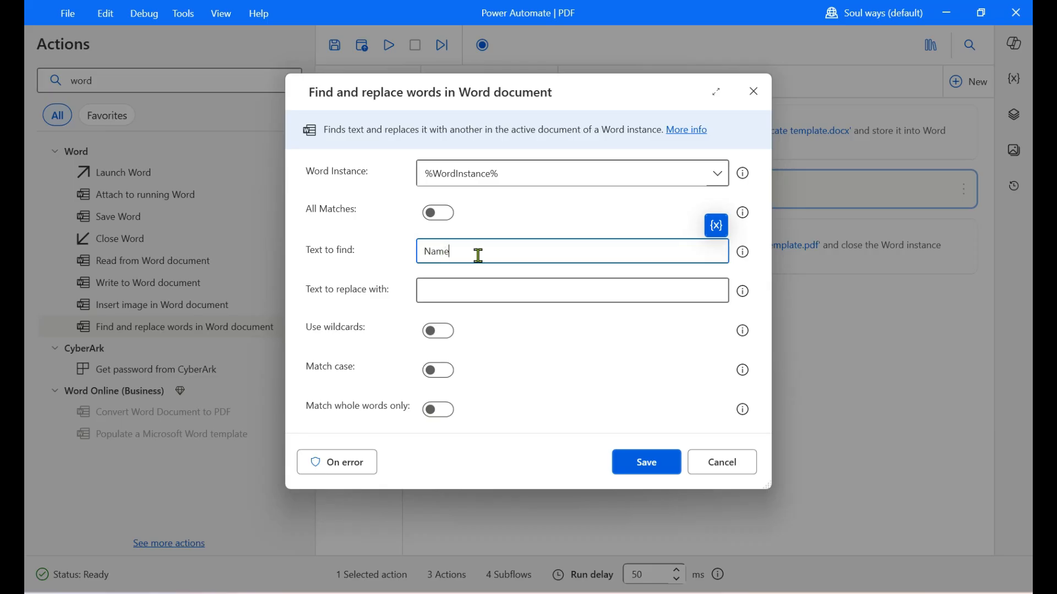
# Step: Set the replacement text to Techystack-1, copy the DATE placeholder from the Word template, and save the find and replace action
pyautogui.click(452, 295)
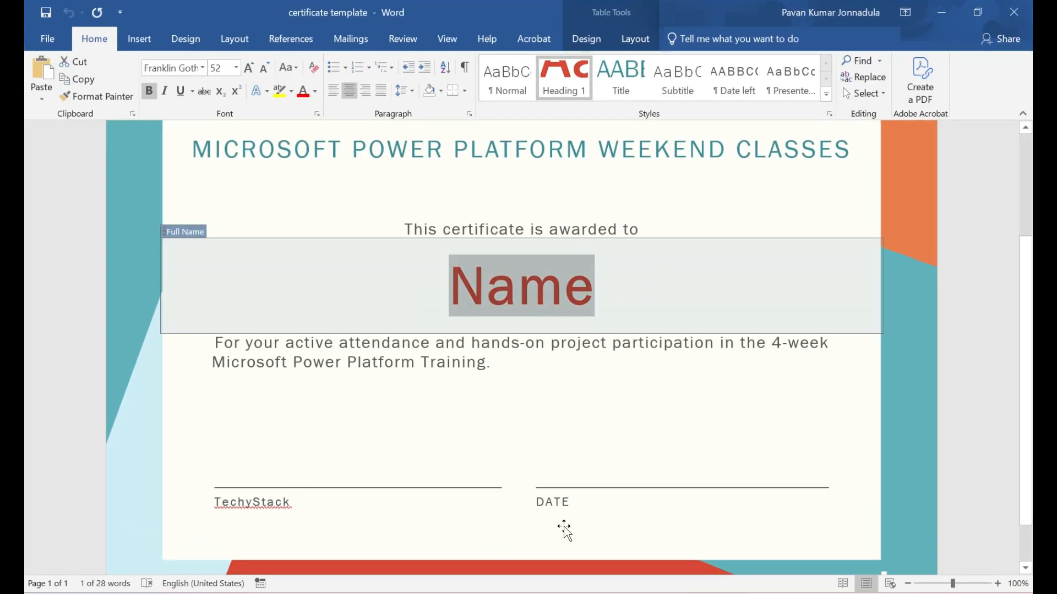
pyautogui.click(571, 501)
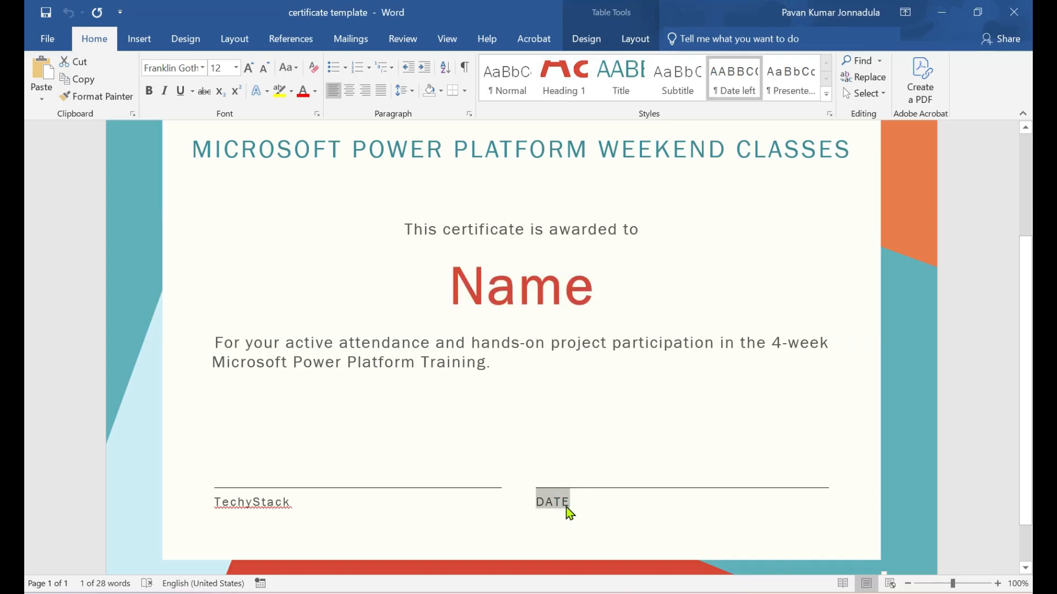
pyautogui.click(941, 12)
pyautogui.click(633, 461)
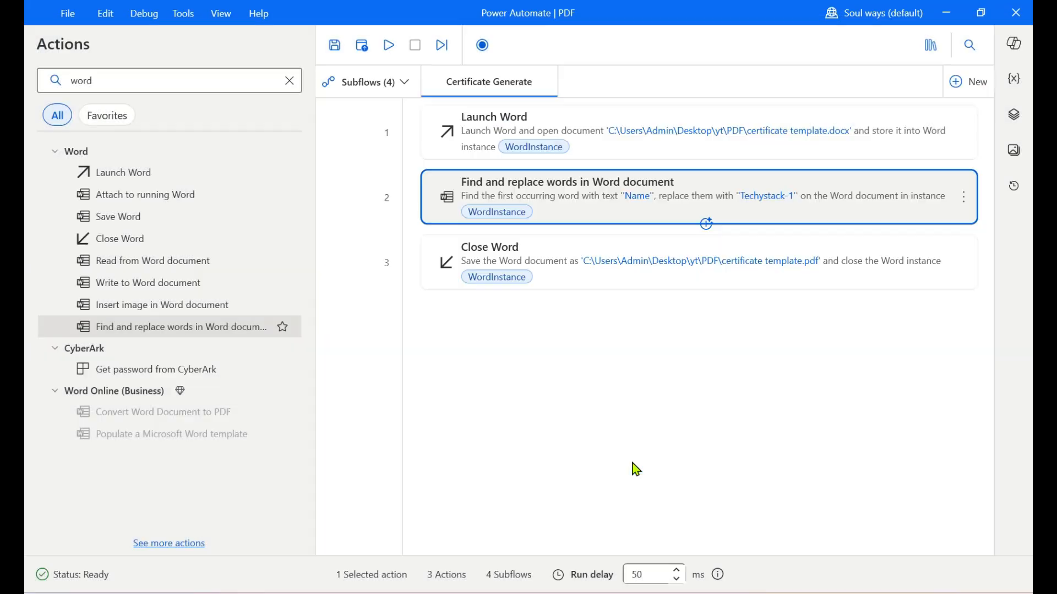
# Step: Reopen the Name find and replace action, enable Match whole words only, and save it
pyautogui.click(557, 214)
pyautogui.doubleClick(556, 214)
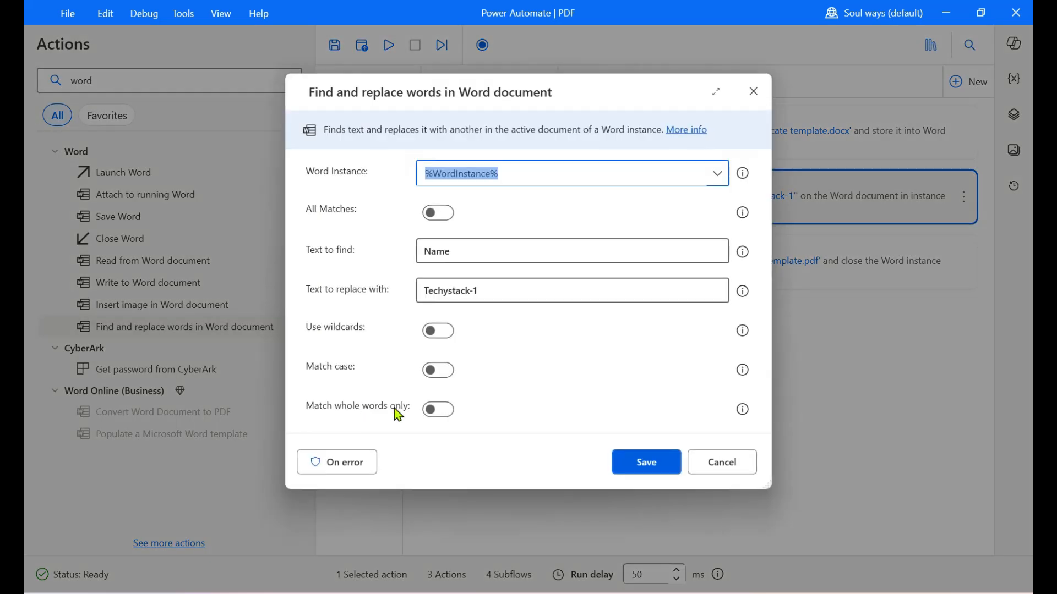
pyautogui.click(439, 410)
pyautogui.click(643, 465)
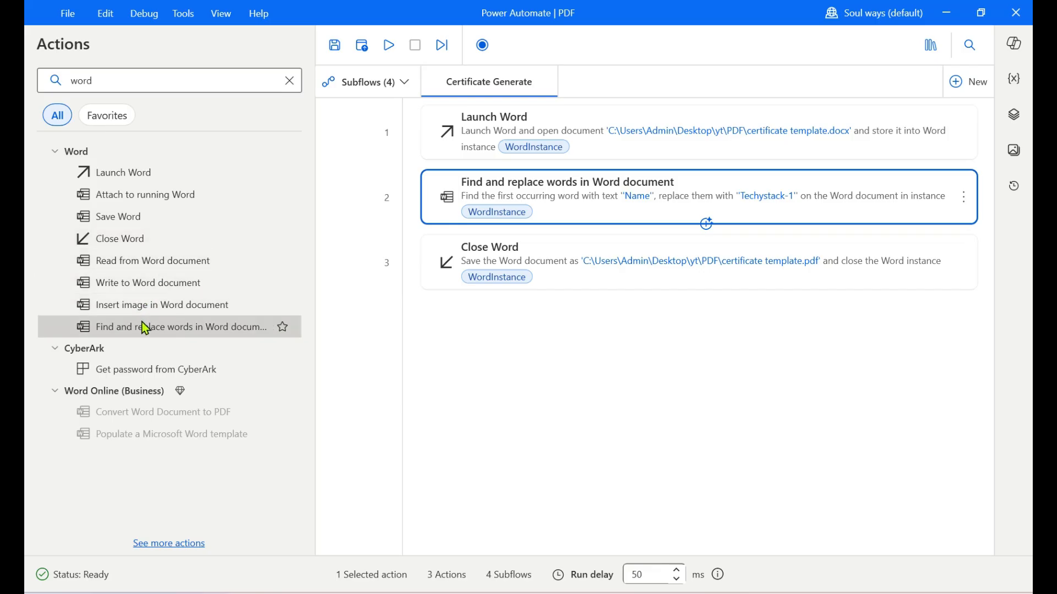
# Step: Add a second find and replace action before Close Word that replaces DATE with 10-12-2027, matching whole words only, and save it
pyautogui.moveTo(144, 326); pyautogui.dragTo(498, 230)
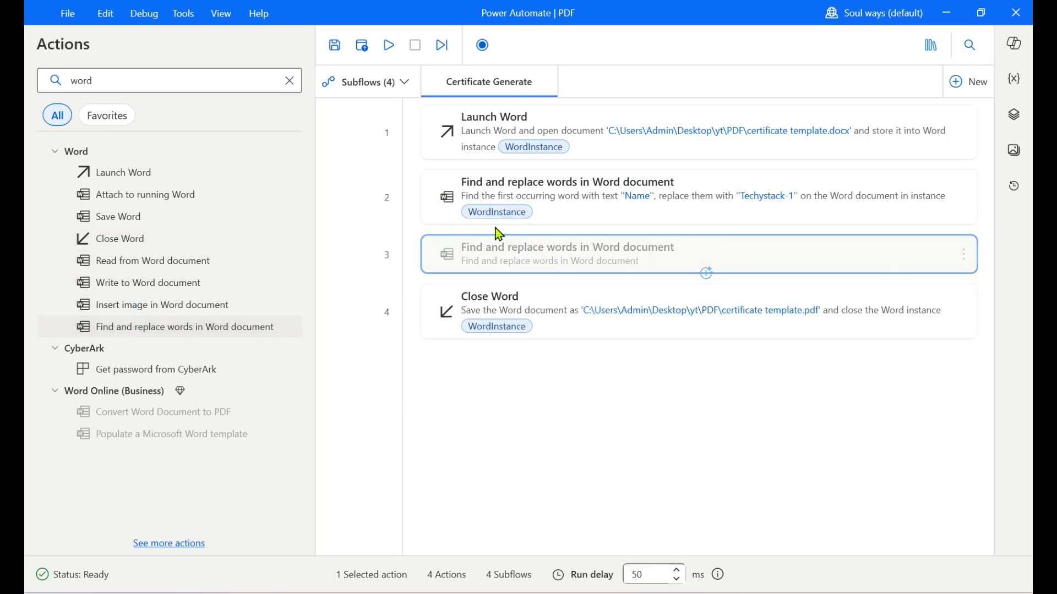
pyautogui.click(465, 246)
pyautogui.write('DATE')
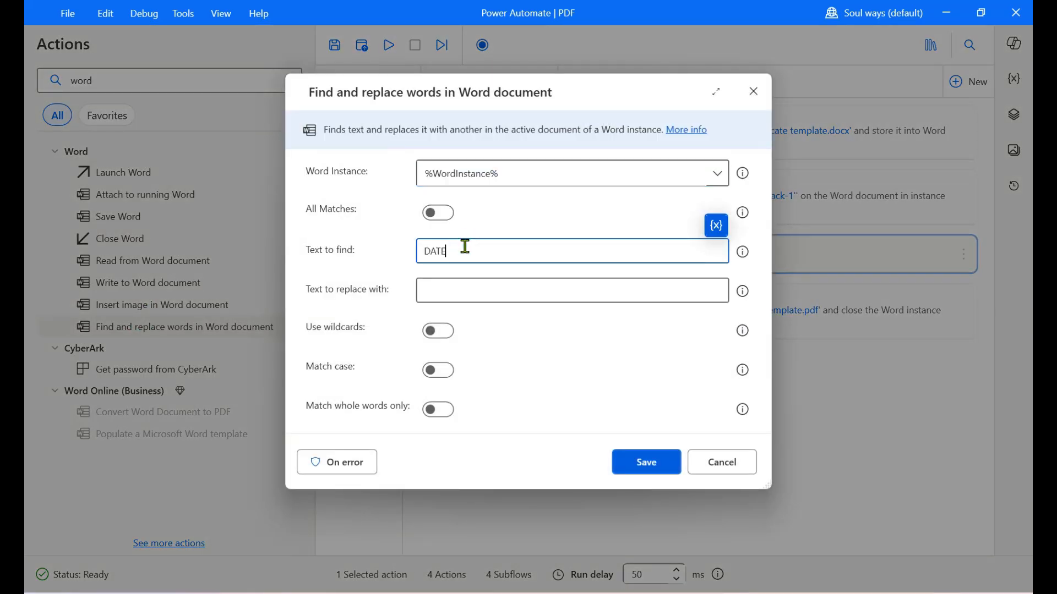
pyautogui.click(460, 289)
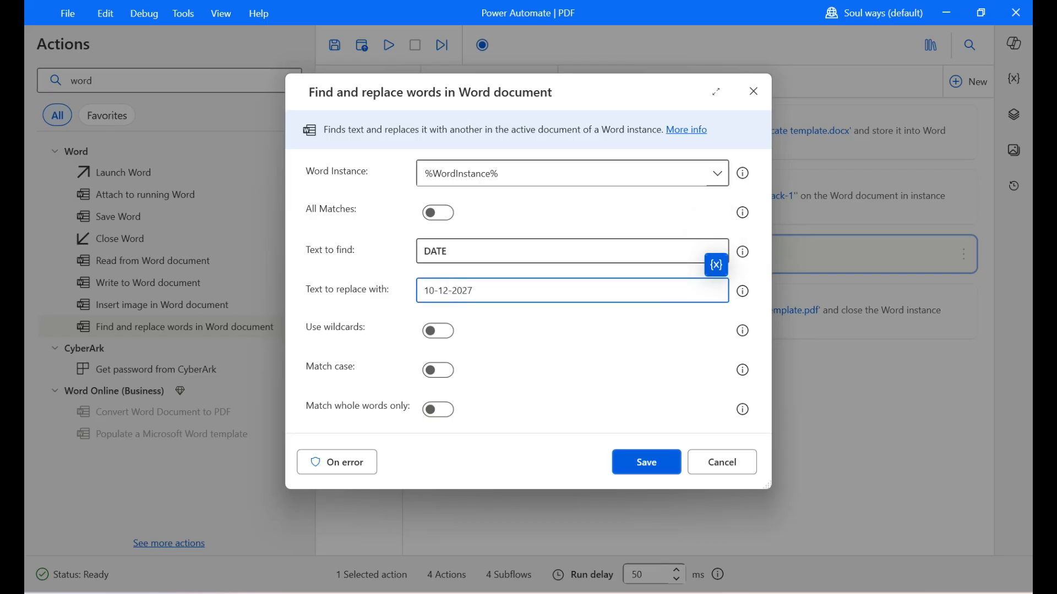
pyautogui.click(452, 413)
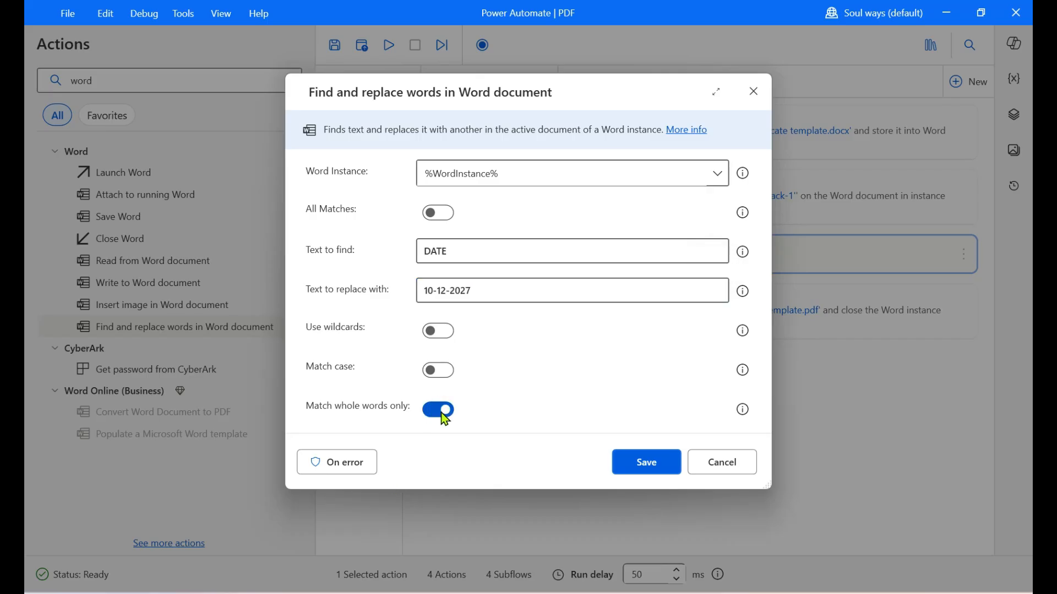
pyautogui.click(615, 459)
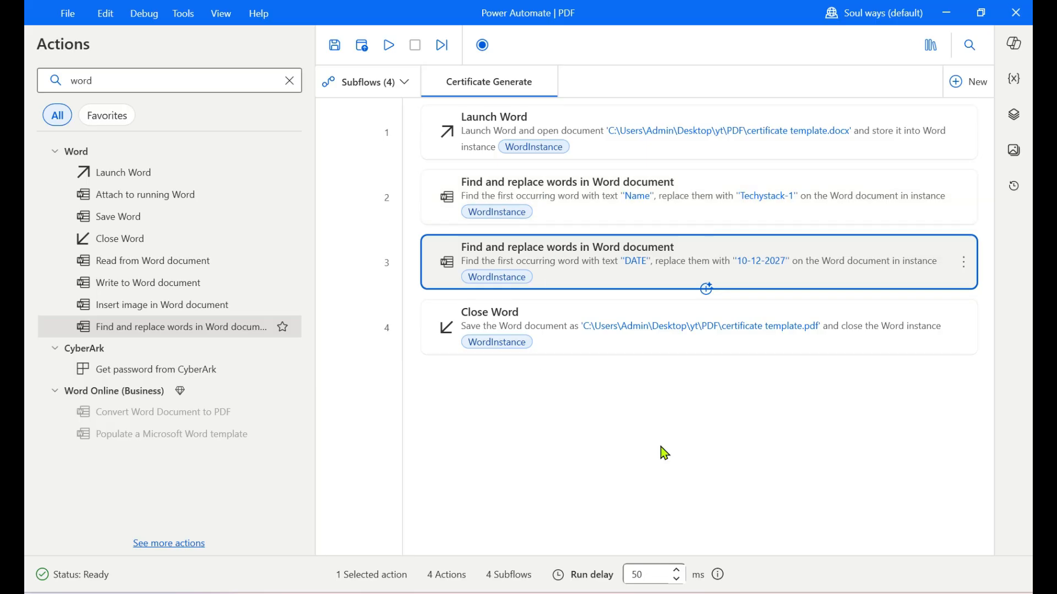
# Step: Close the certificate template in Word and delete the existing certificate template PDF from the PDF folder
pyautogui.hotkey('alt', 'Tab')
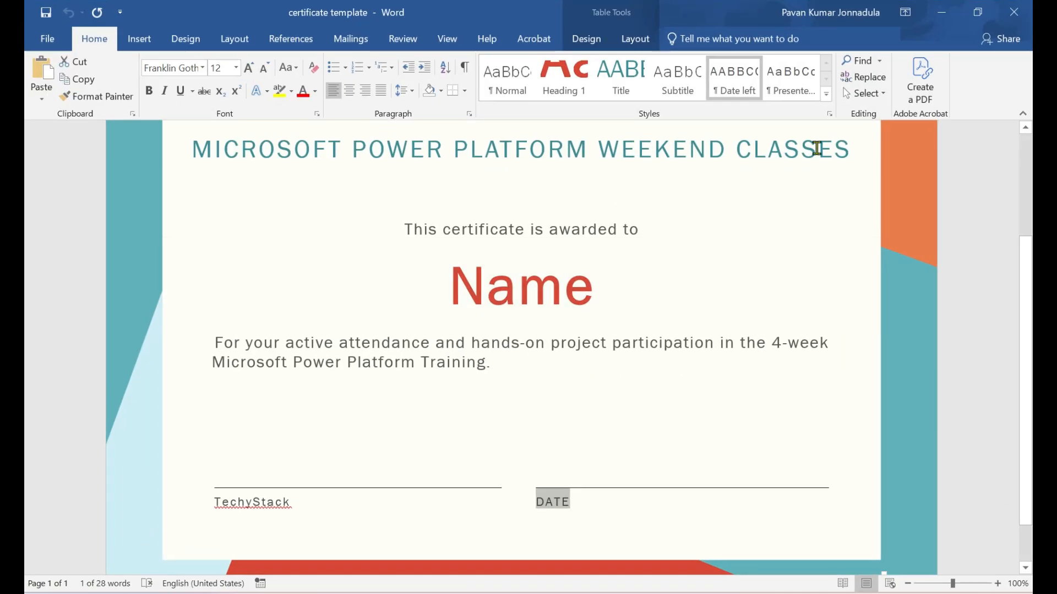
pyautogui.click(1019, 16)
pyautogui.hotkey('alt', 'Tab')
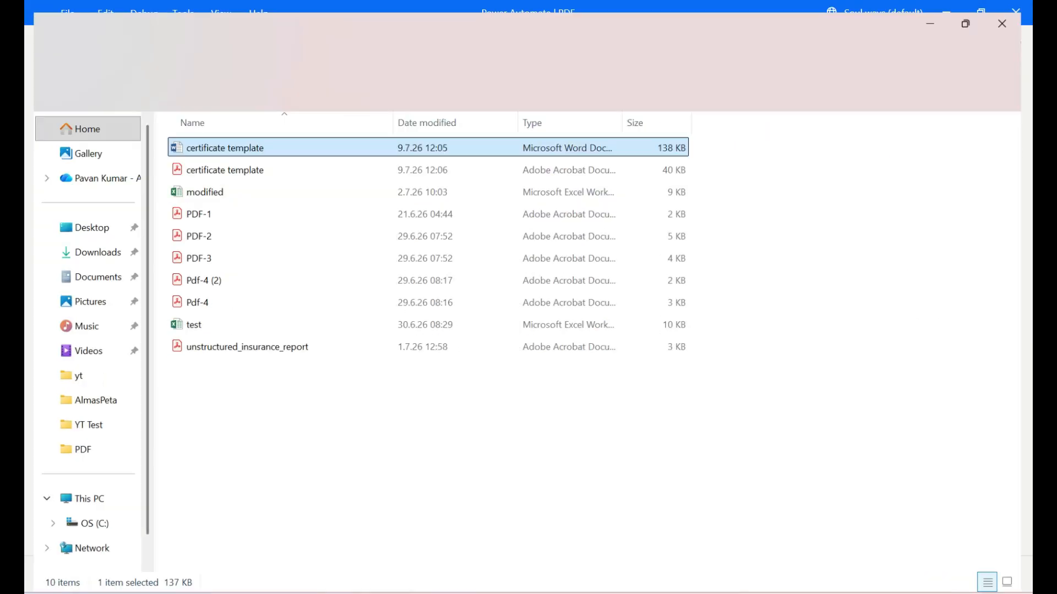
pyautogui.click(268, 168)
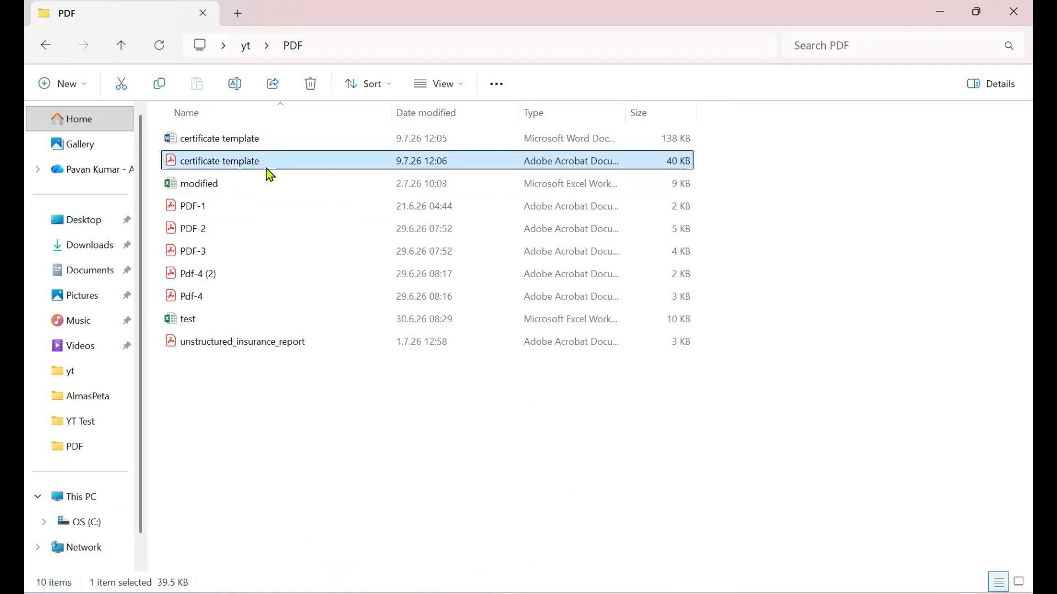
pyautogui.press('Delete')
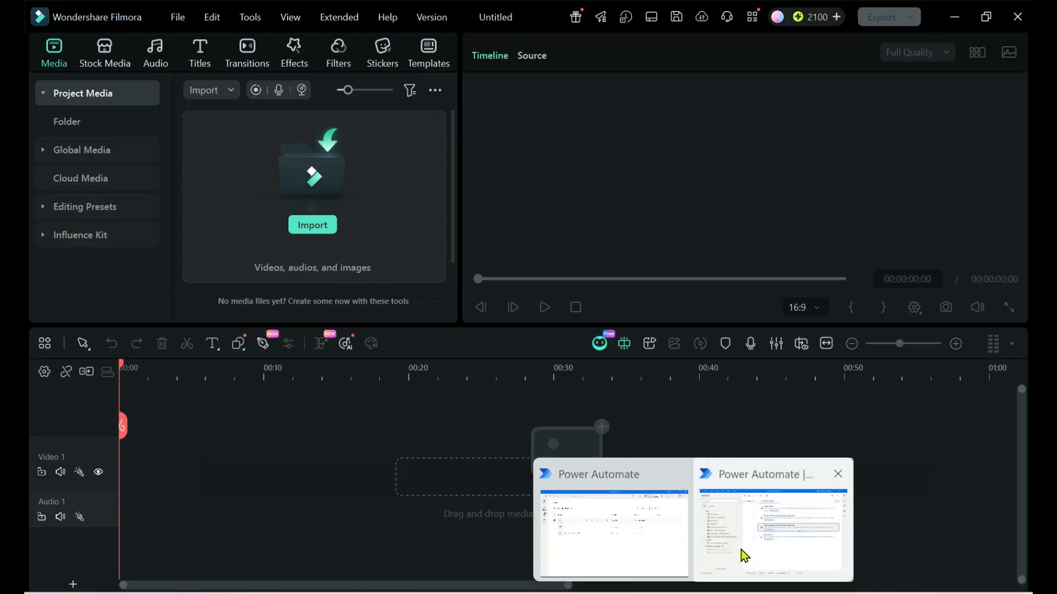
# Step: Switch to Power Automate and run the subflow from the Launch Word action with default values
pyautogui.click(741, 556)
pyautogui.rightClick(475, 137)
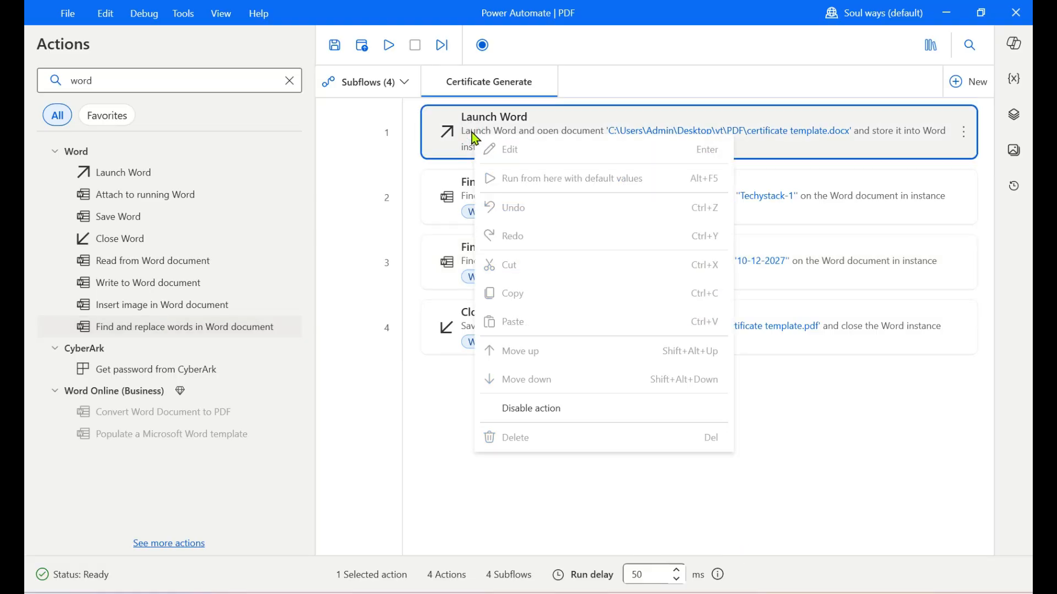
pyautogui.click(584, 178)
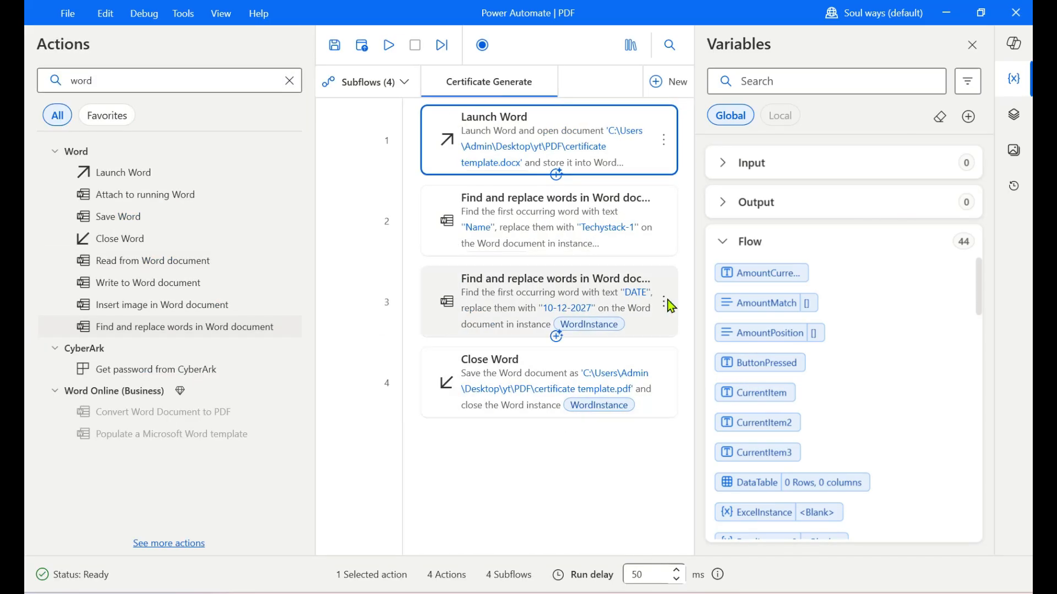
# Step: Open the newly generated certificate template PDF from the PDF folder and examine the replaced name and date
pyautogui.click(959, 18)
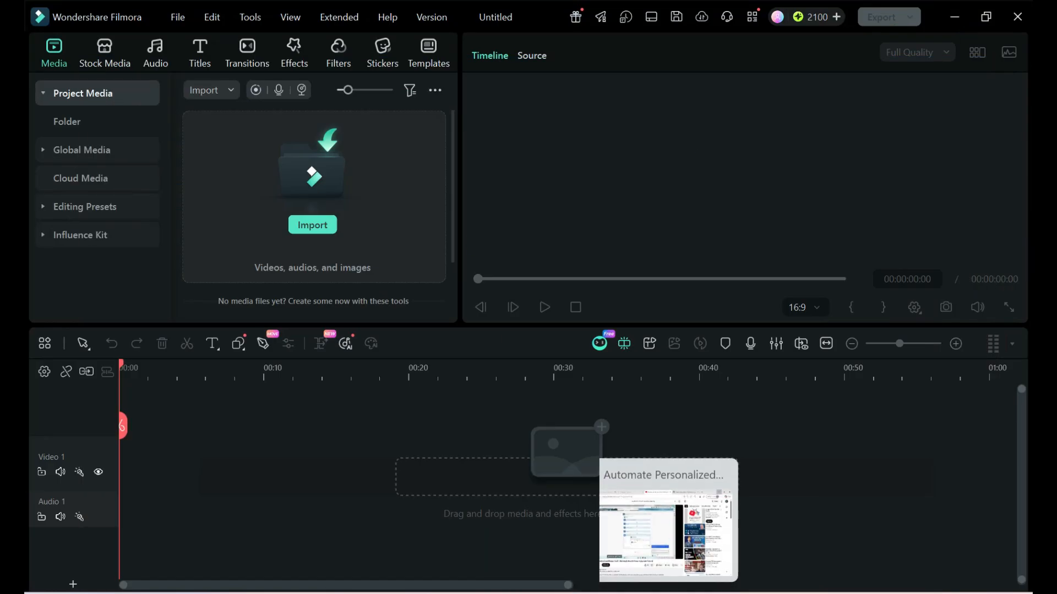
pyautogui.click(598, 593)
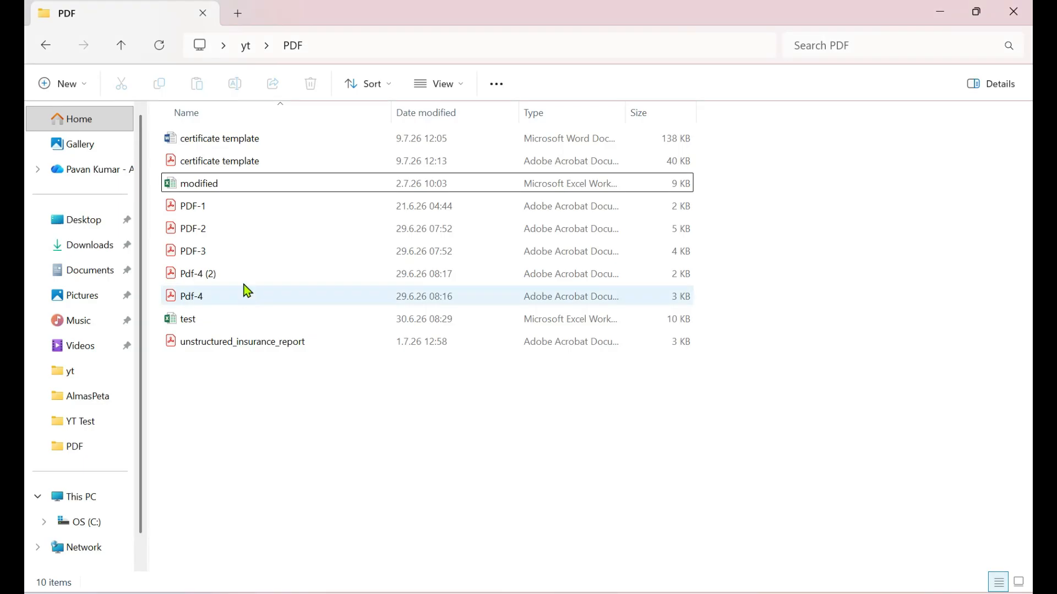
pyautogui.click(202, 161)
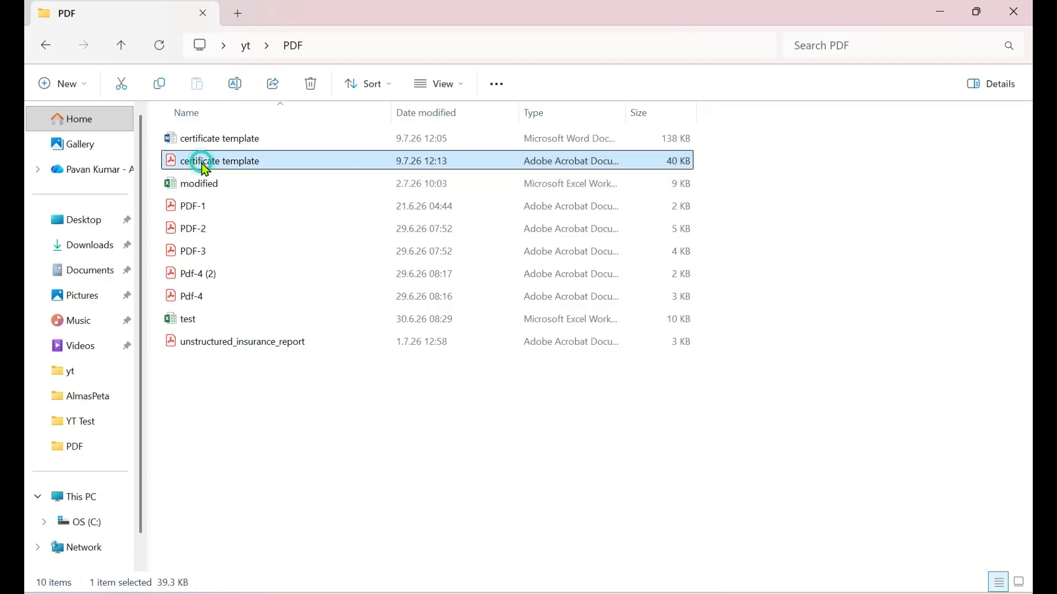
pyautogui.doubleClick(255, 167)
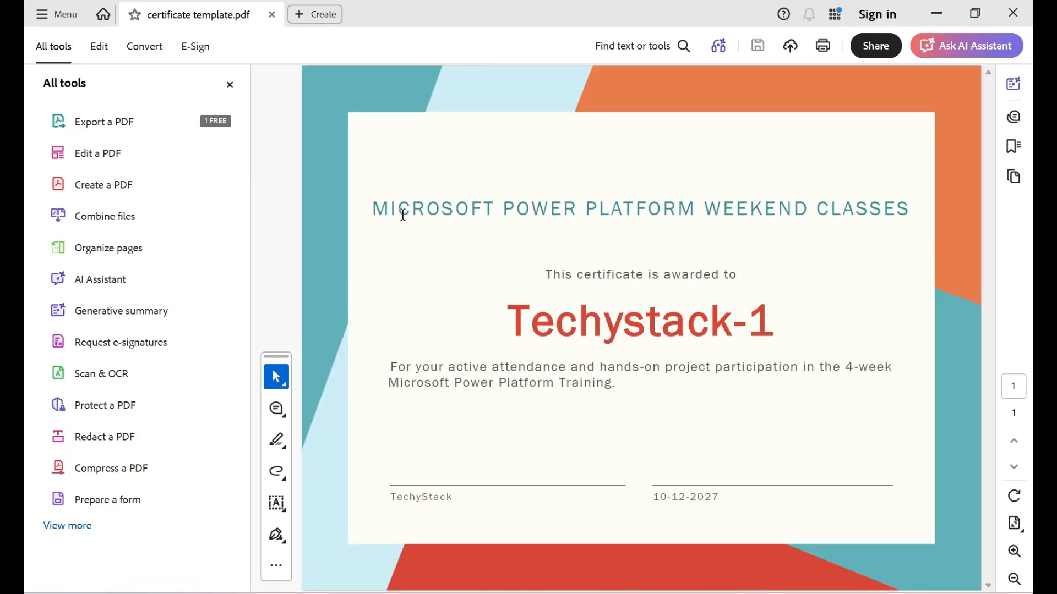
pyautogui.moveTo(514, 321); pyautogui.dragTo(781, 328)
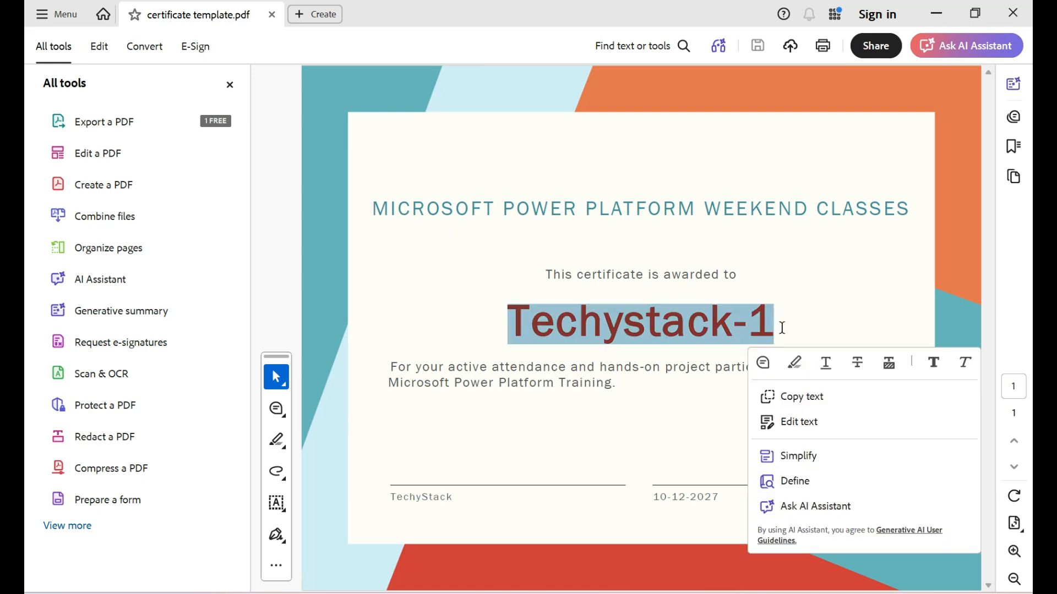
pyautogui.doubleClick(718, 497)
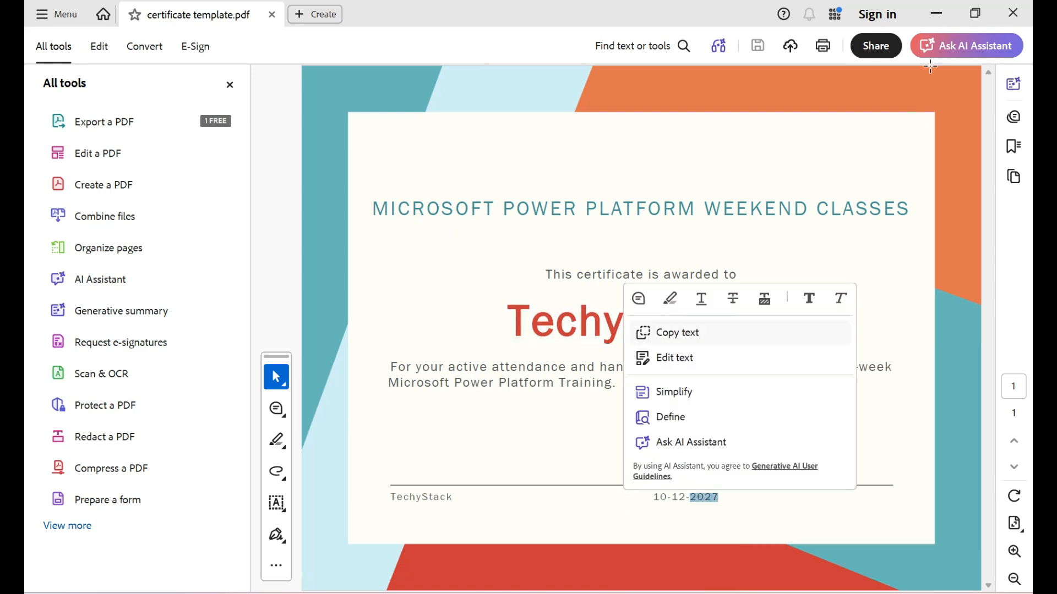
pyautogui.click(936, 13)
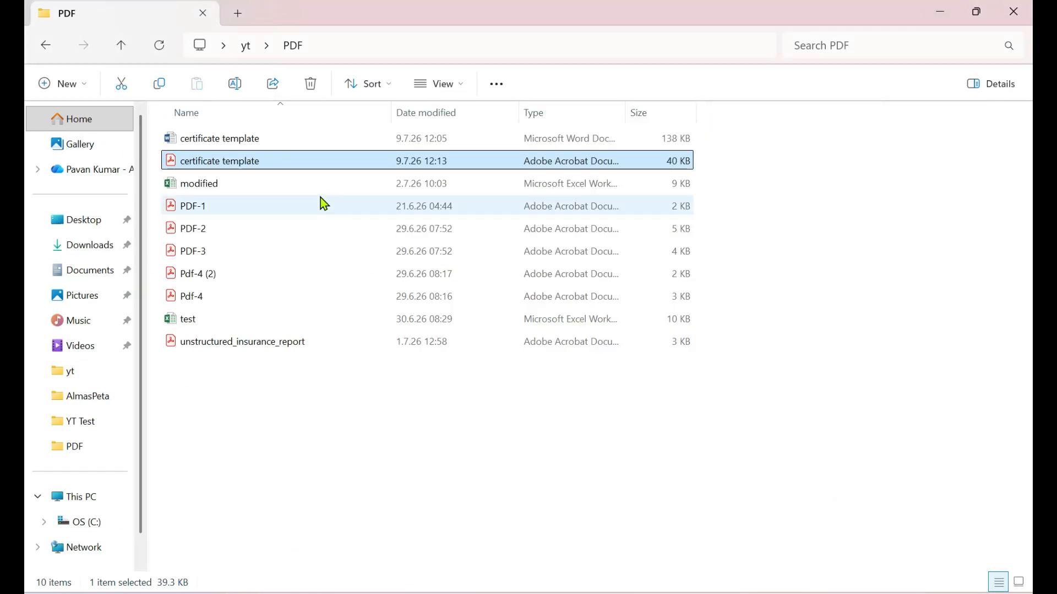
# Step: Open the certificate template Word file from the PDF folder and examine its Name and DATE placeholders
pyautogui.click(226, 140)
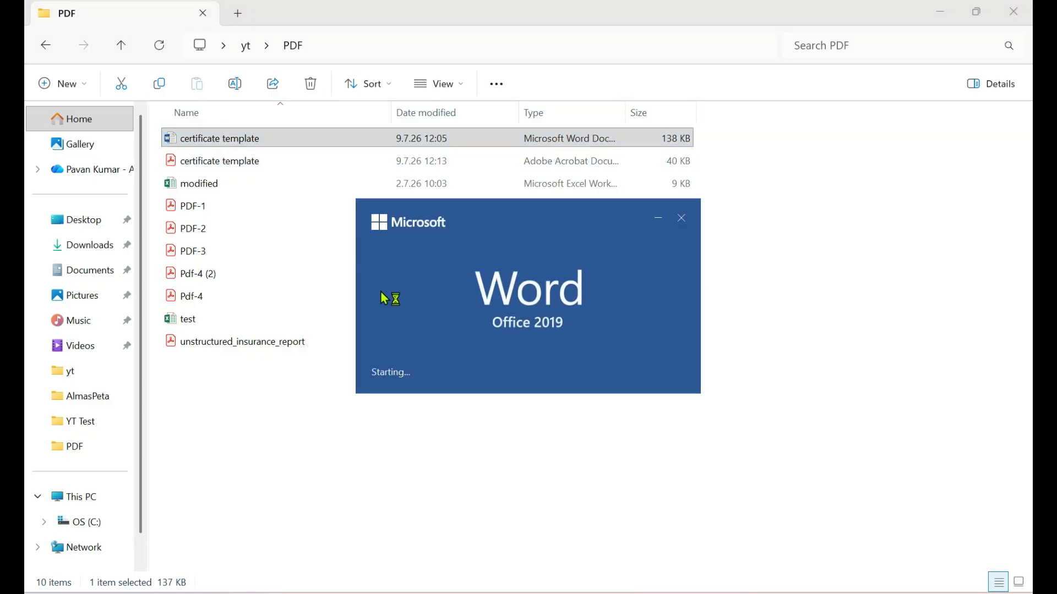
pyautogui.scroll(-5, 490, 332)
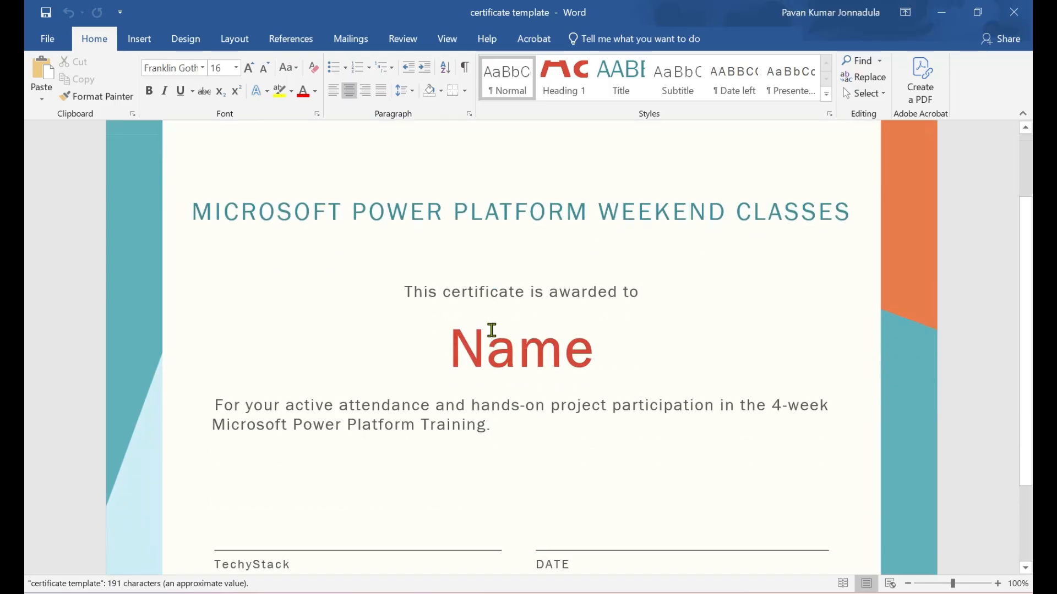
pyautogui.scroll(2, 492, 330)
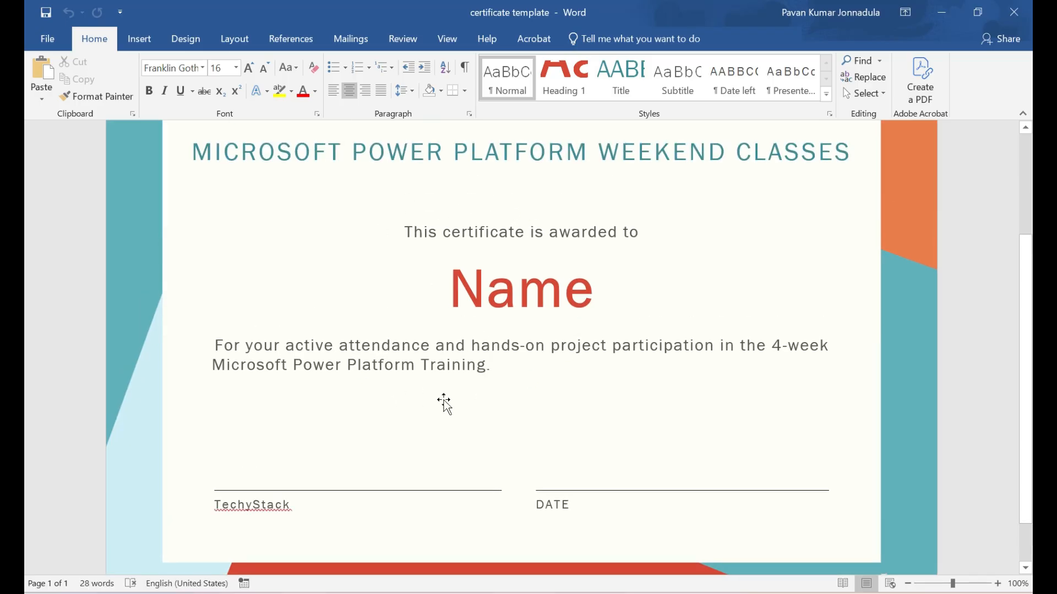
pyautogui.moveTo(455, 295); pyautogui.dragTo(594, 296)
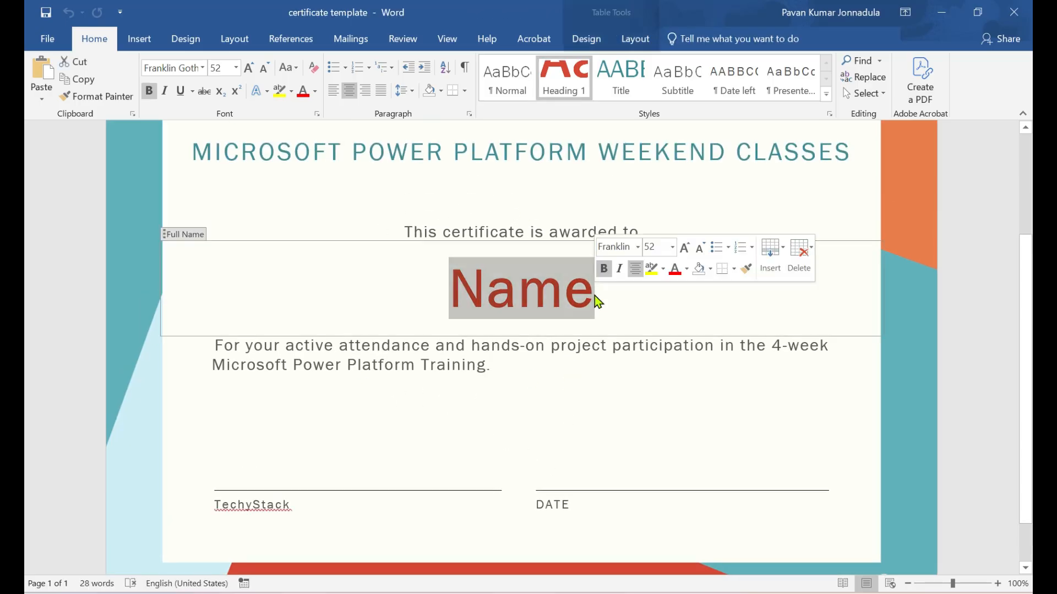
pyautogui.click(572, 514)
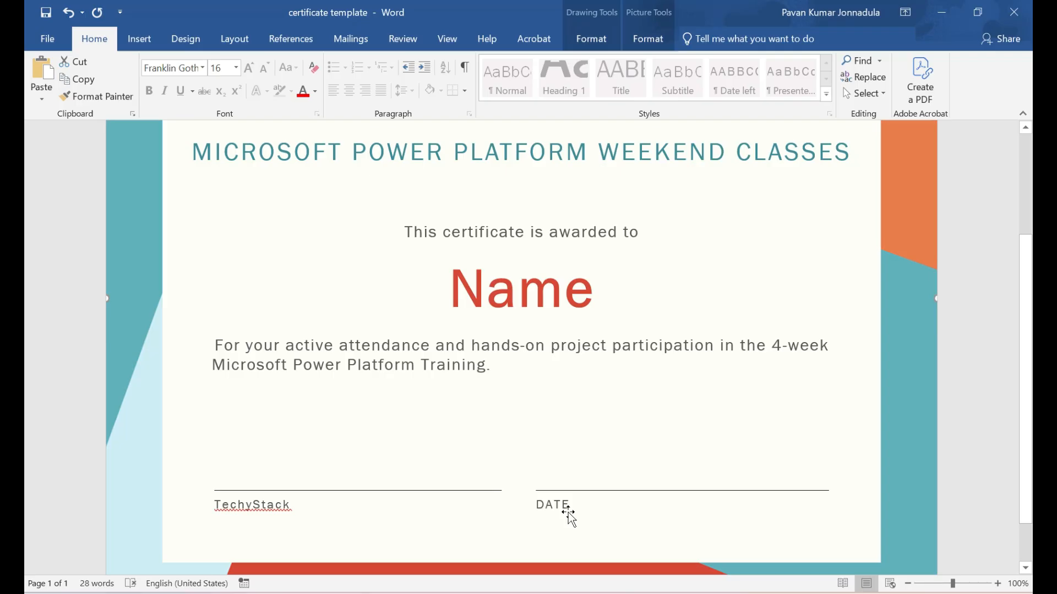
pyautogui.click(537, 505)
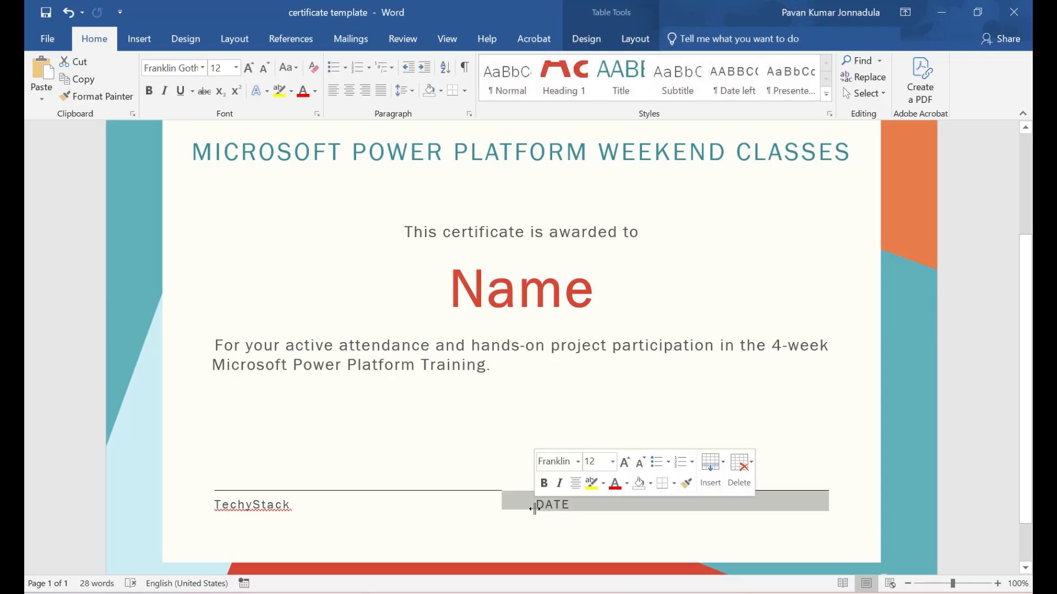
pyautogui.click(575, 401)
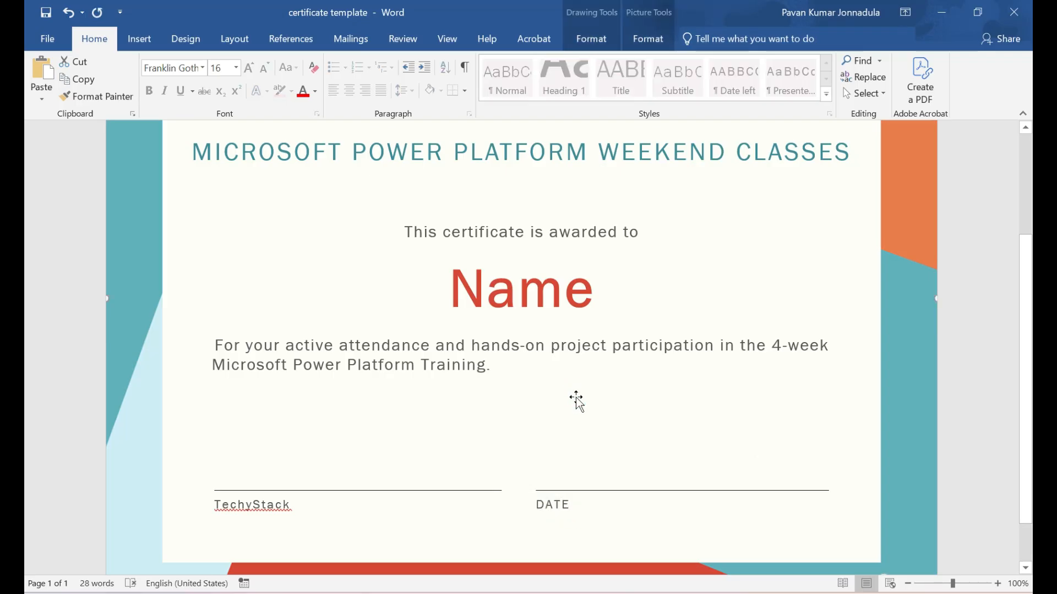